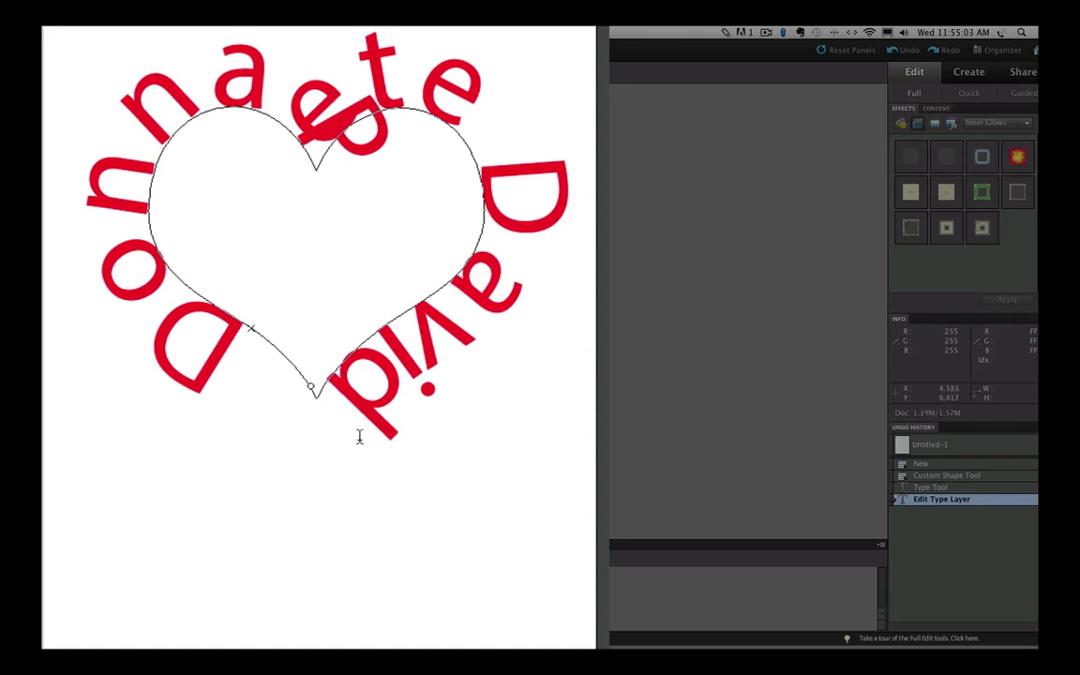
Select all the heart's path text, set it to 18 pt, and commit
{"action": "left_click", "coordinate": [359, 436]}
{"action": "key", "text": "ctrl+a"}
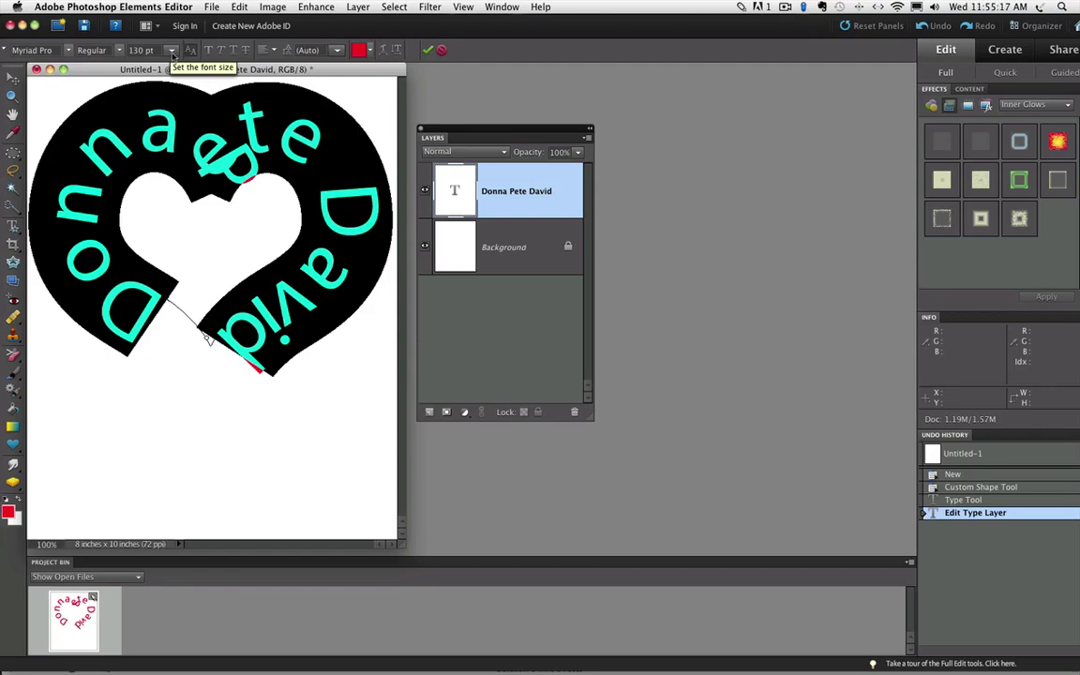
{"action": "left_click", "coordinate": [172, 53]}
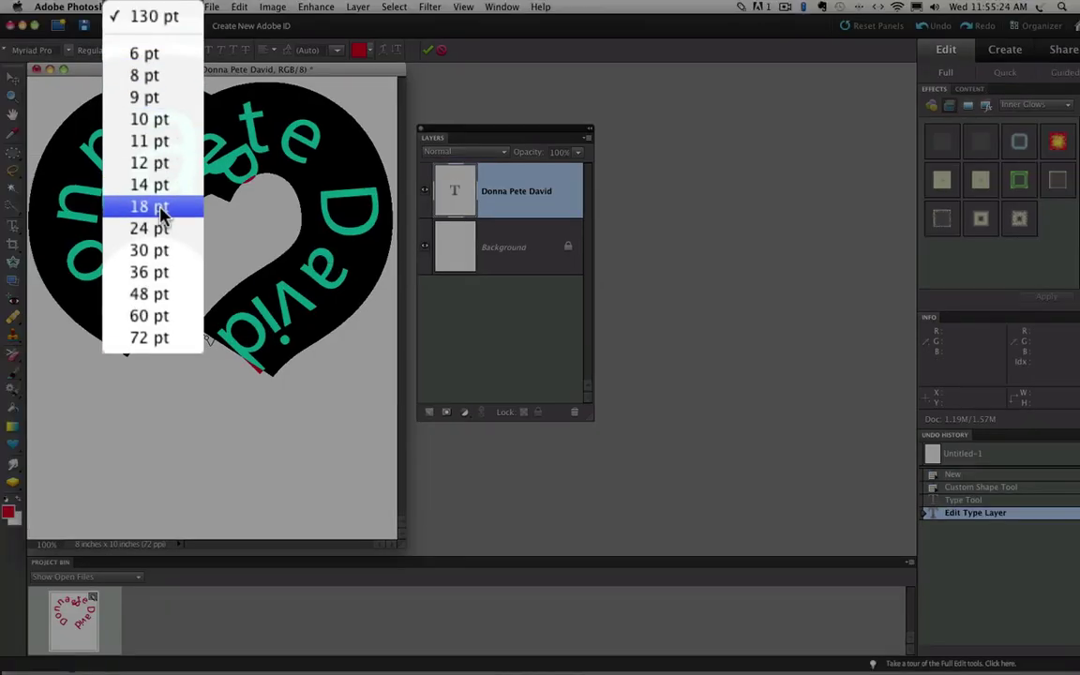
{"action": "left_click", "coordinate": [162, 214]}
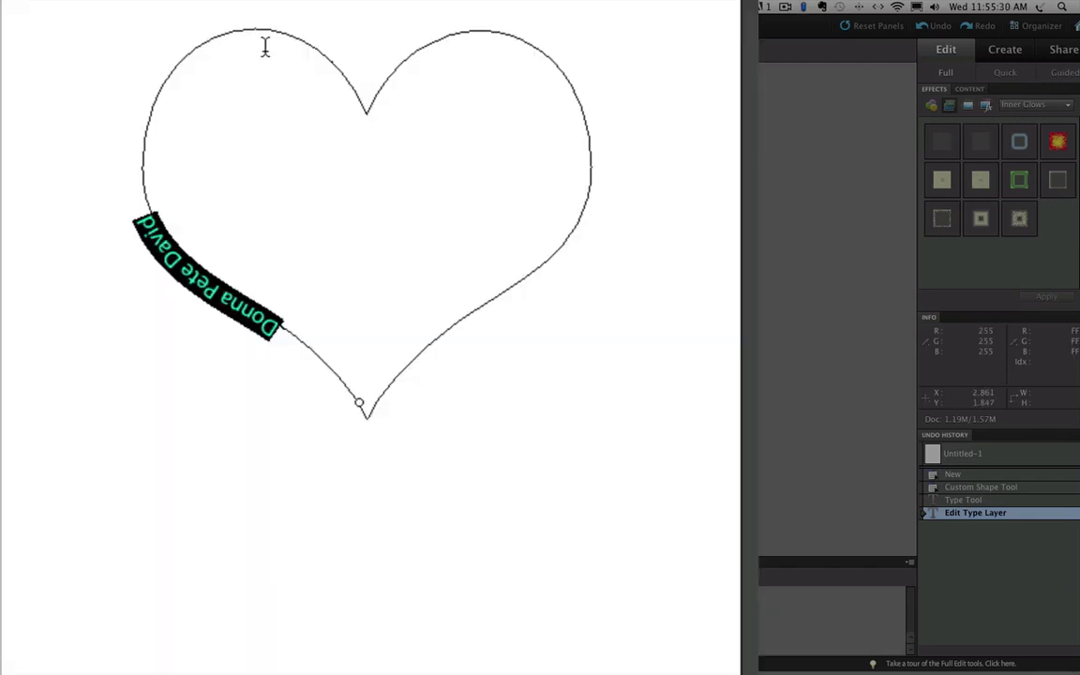
{"action": "left_click", "coordinate": [380, 53]}
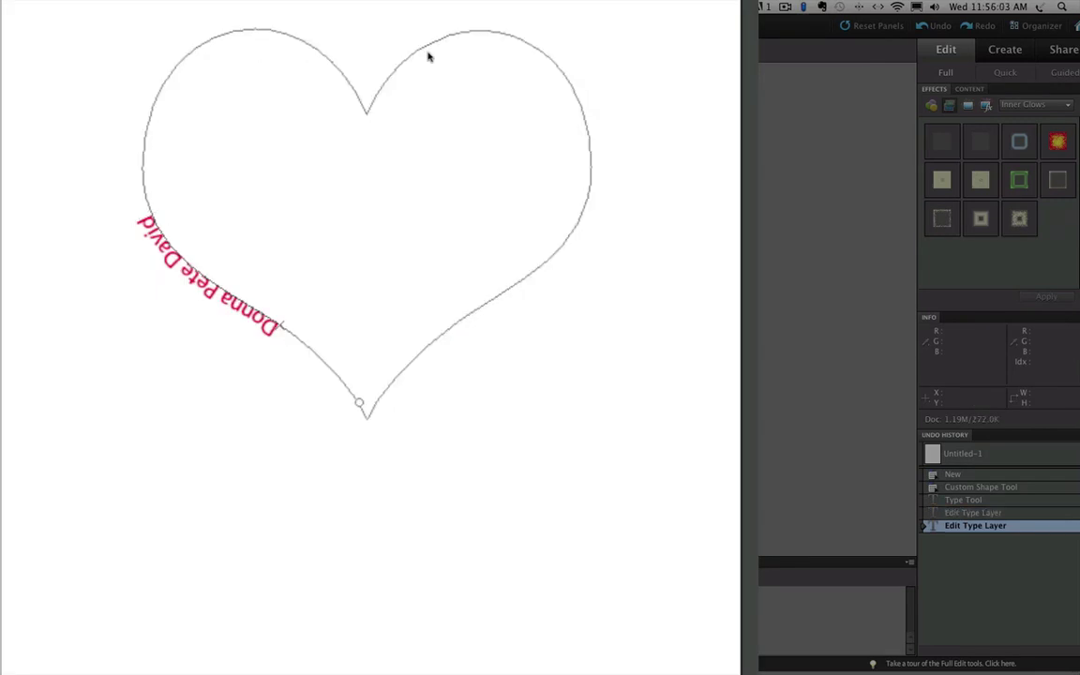
Highlight the entire 'Donna Pete David' line along the heart's lower-left edge
{"action": "left_click", "coordinate": [205, 280]}
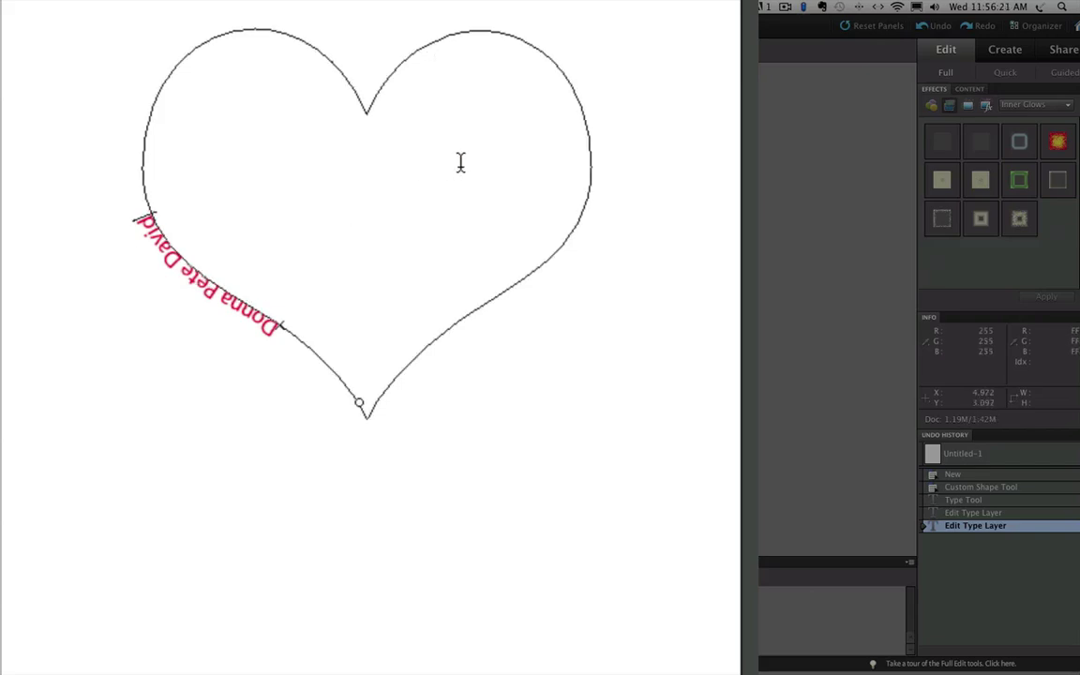
{"action": "key", "text": "Left"}
{"action": "key", "text": "Left"}
{"action": "key", "text": "Left"}
{"action": "key", "text": "Left"}
{"action": "key", "text": "Left"}
{"action": "key", "text": "Left"}
{"action": "key", "text": "Left"}
{"action": "key", "text": "Left"}
{"action": "key", "text": "Left"}
{"action": "key", "text": "Left"}
{"action": "key", "text": "Left"}
{"action": "key", "text": "Left"}
{"action": "key", "text": "Left"}
{"action": "key", "text": "Left"}
{"action": "key", "text": "Left"}
{"action": "key", "text": "Left"}
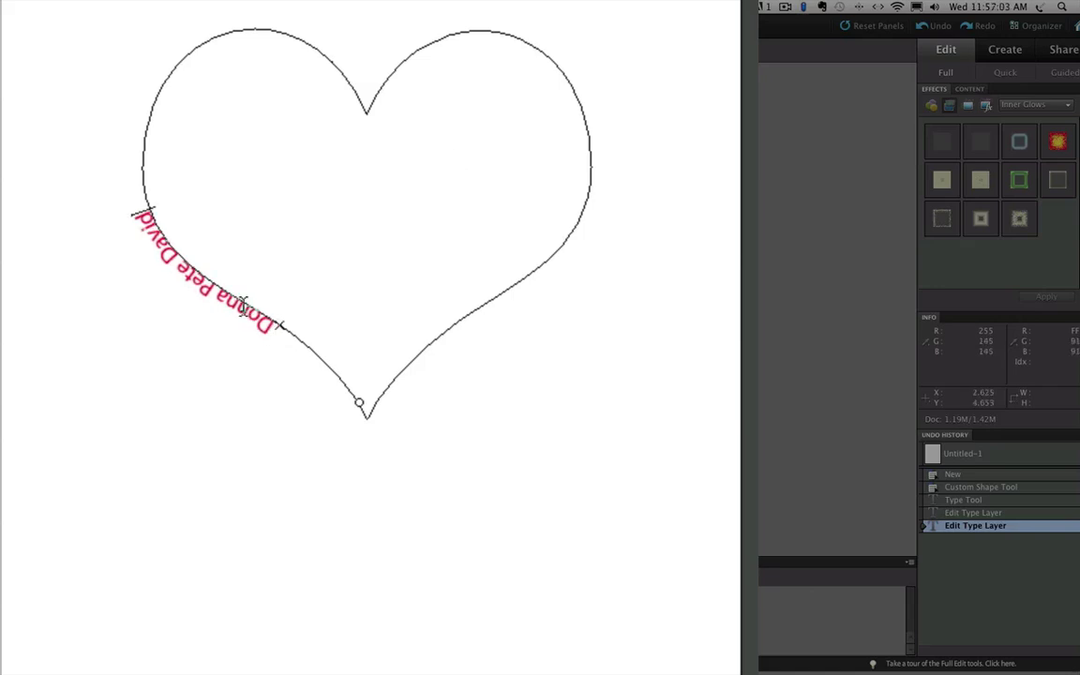
{"action": "left_click_drag", "start_coordinate": [128, 190], "coordinate": [242, 304]}
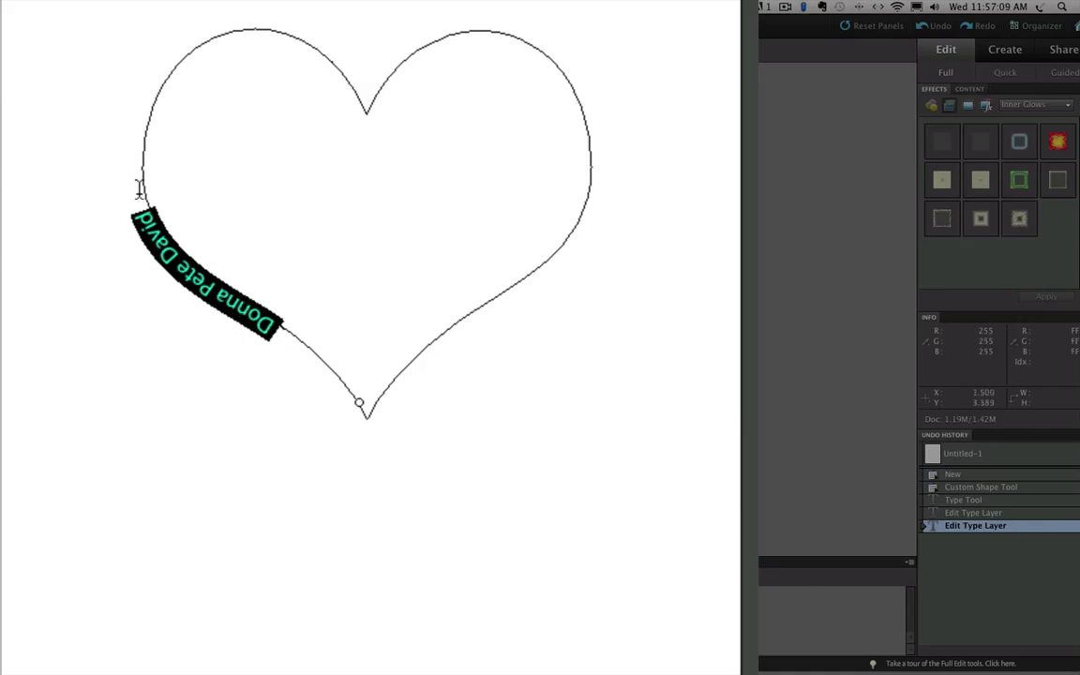
Copy the selected 'Donna Pete David' path text
{"action": "left_click", "coordinate": [241, 8]}
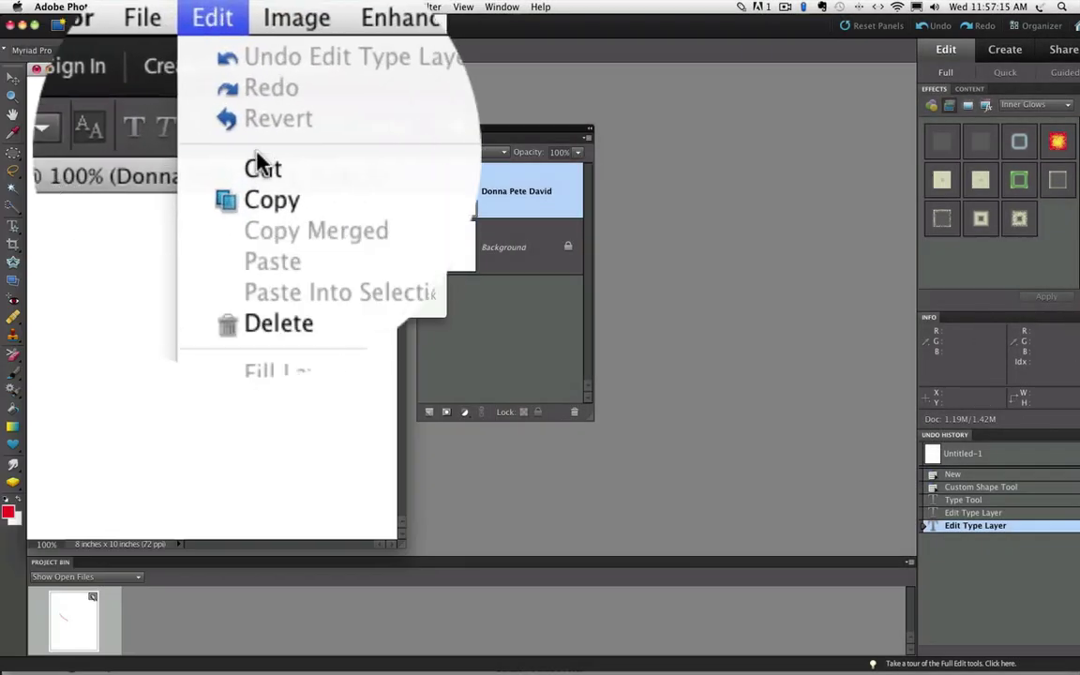
{"action": "left_click", "coordinate": [259, 212]}
{"action": "left_click", "coordinate": [268, 192]}
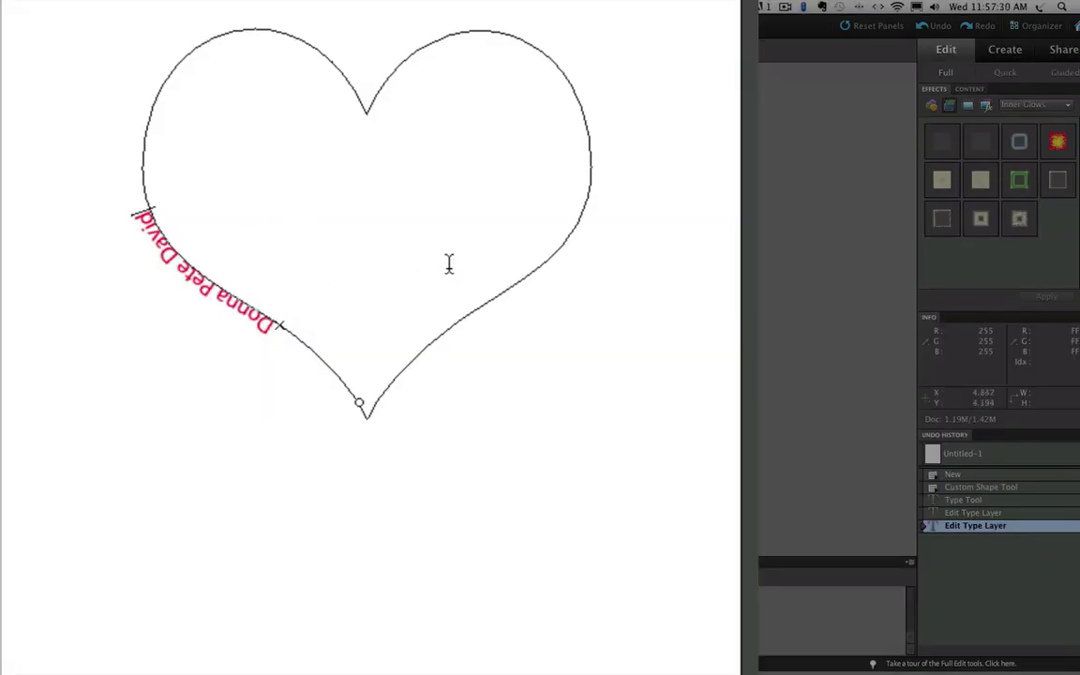
Paste the names repeatedly so they run most of the way around the heart
{"action": "left_click", "coordinate": [241, 7]}
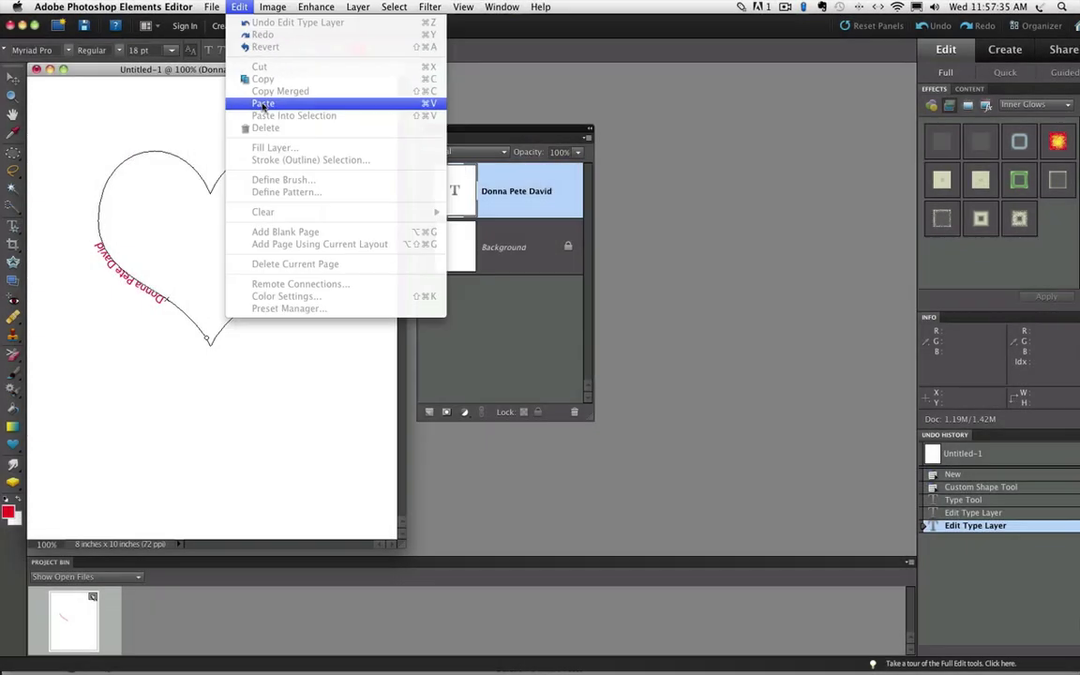
{"action": "left_click", "coordinate": [191, 179]}
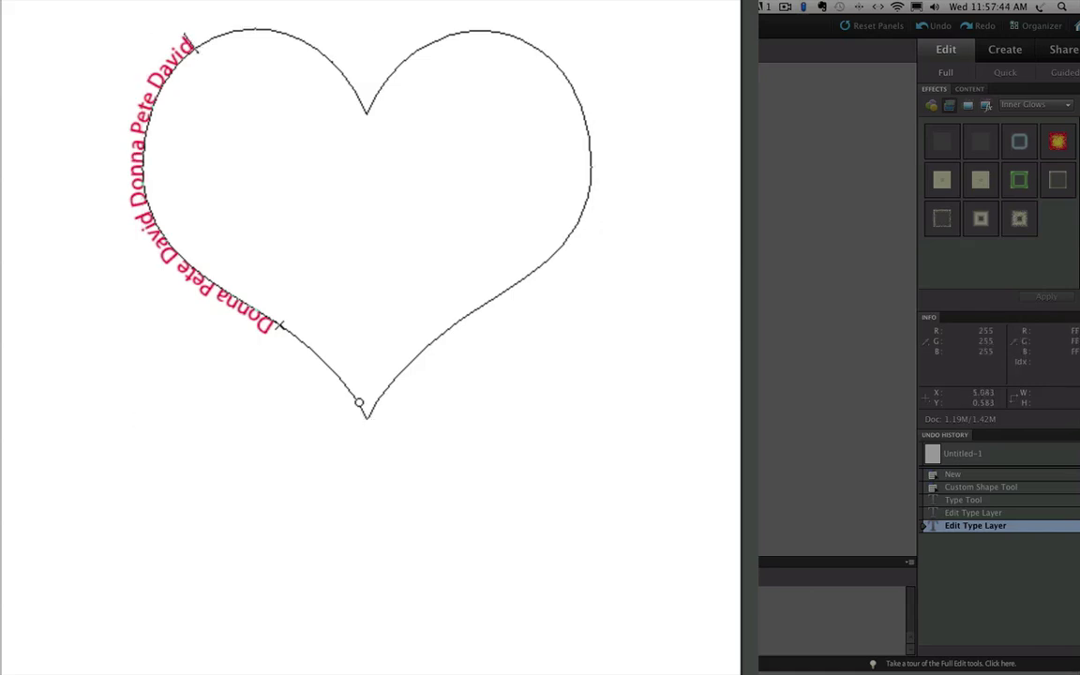
{"action": "key", "text": "ctrl+t"}
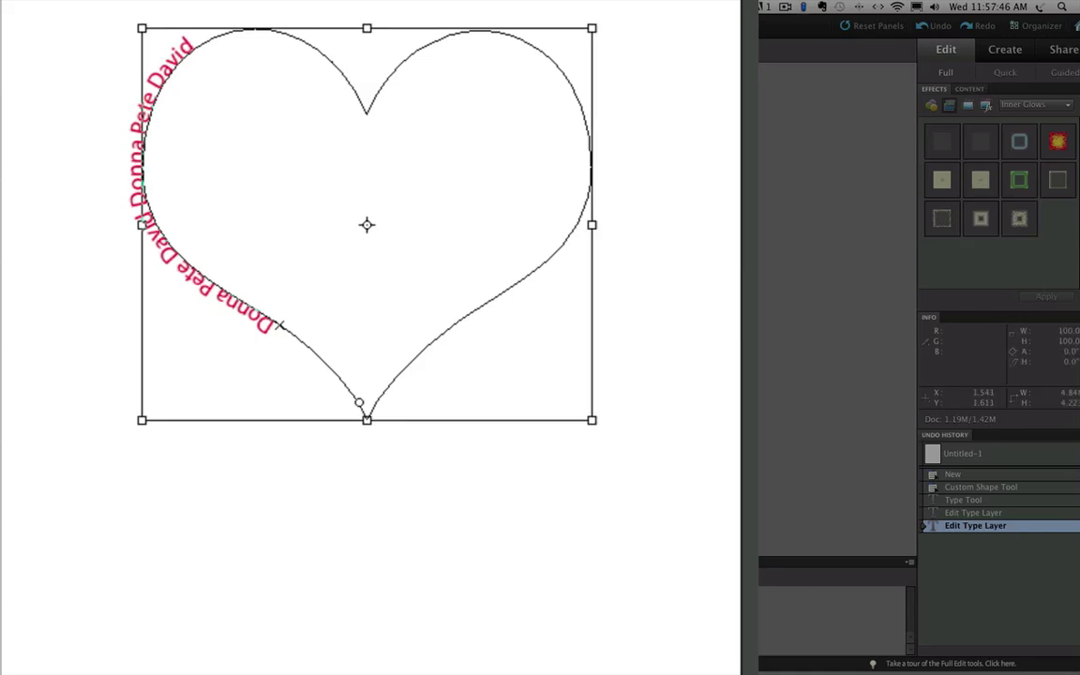
{"action": "key", "text": "ctrl+v"}
{"action": "key", "text": "ctrl+v"}
{"action": "key", "text": "ctrl+v"}
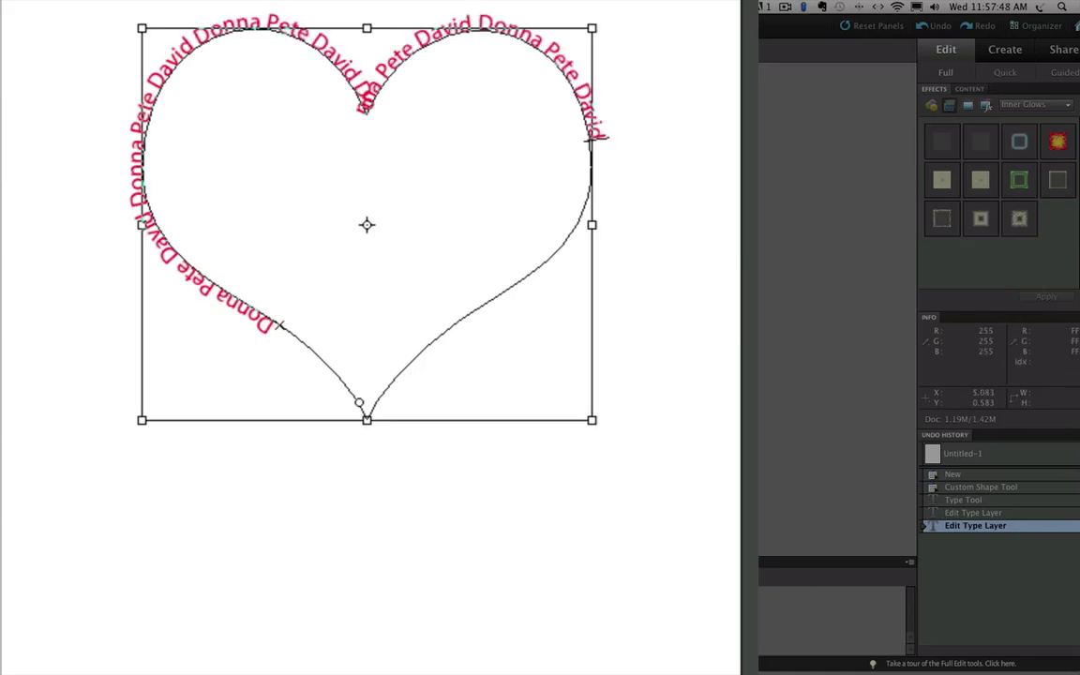
{"action": "key", "text": "ctrl+v"}
{"action": "key", "text": "ctrl+v"}
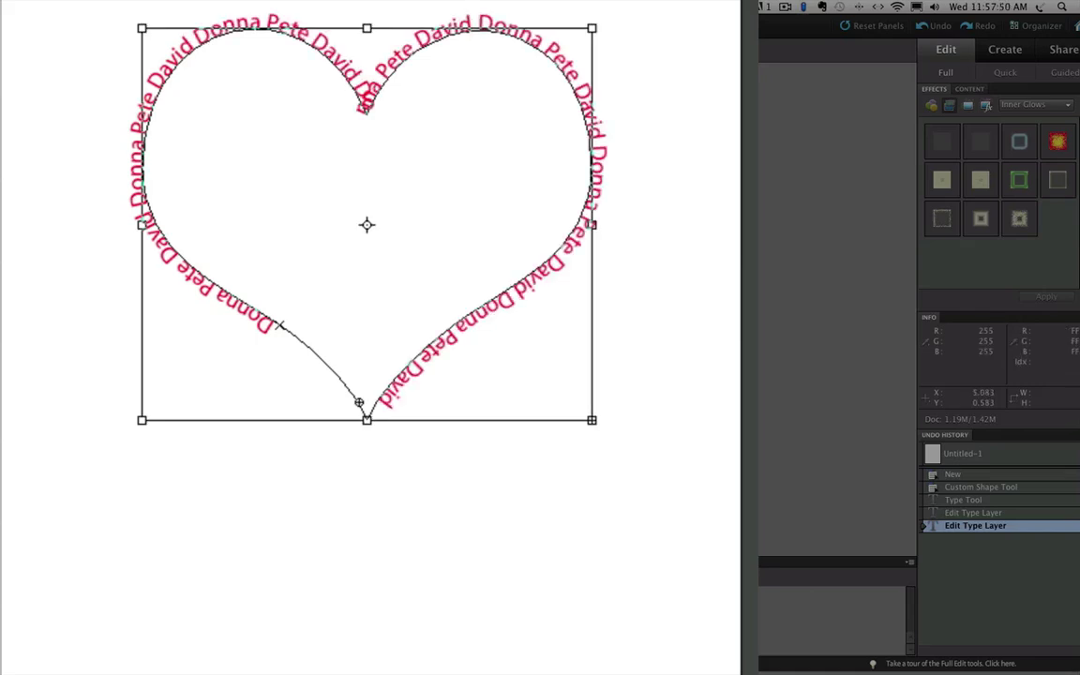
Finish pasting and commit the repeated 'Donna Pete David' path text
{"action": "key", "text": "Return"}
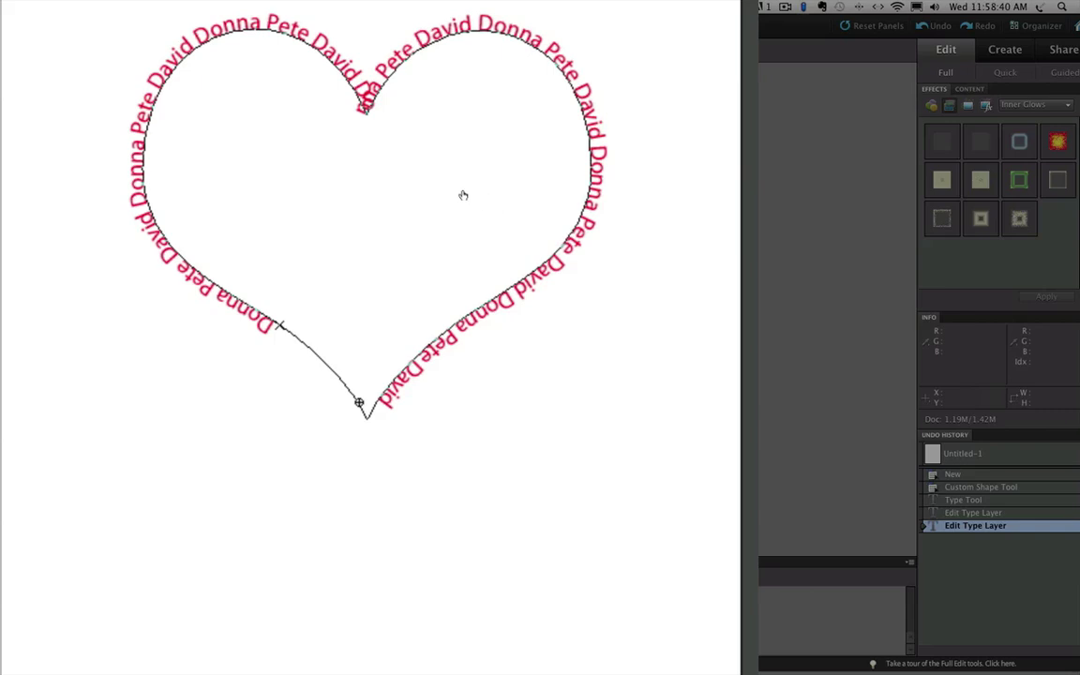
{"action": "key", "text": "ctrl+Return"}
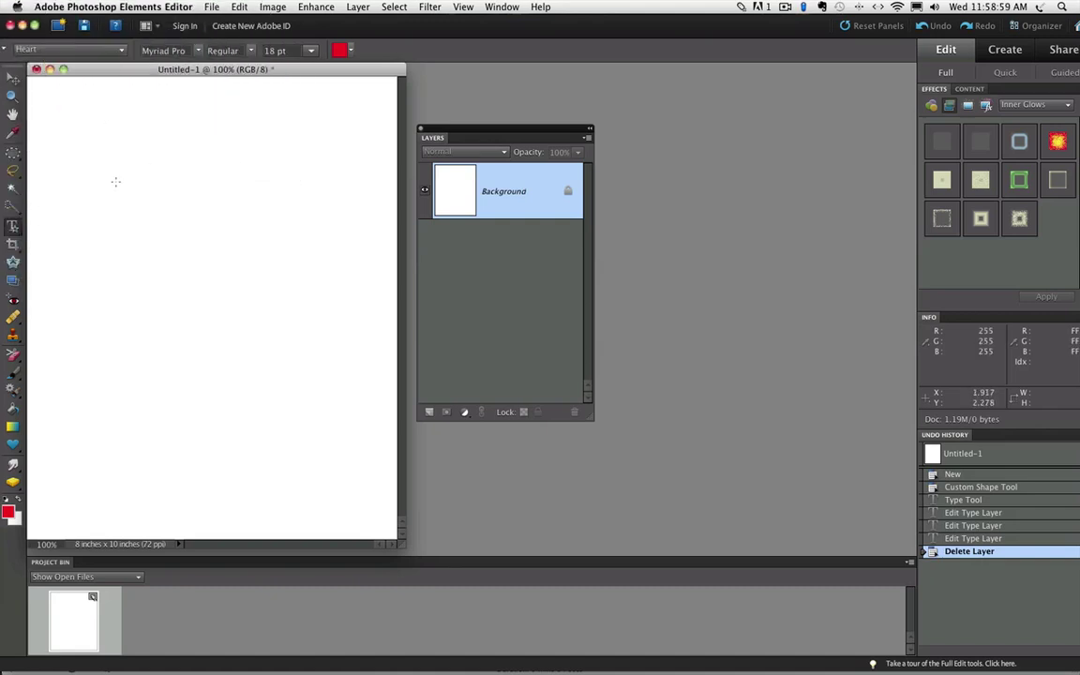
Draw a new heart and paste 'Donna Pete David' three times along its path, then commit
{"action": "left_click_drag", "start_coordinate": [125, 183], "coordinate": [317, 463]}
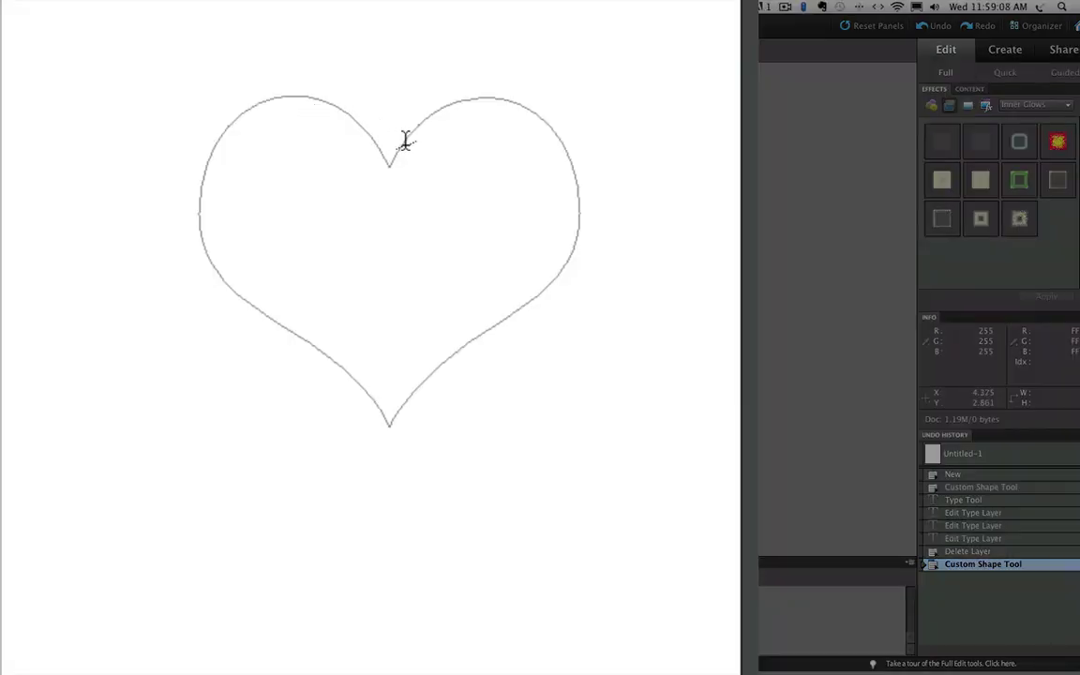
{"action": "left_click", "coordinate": [405, 141]}
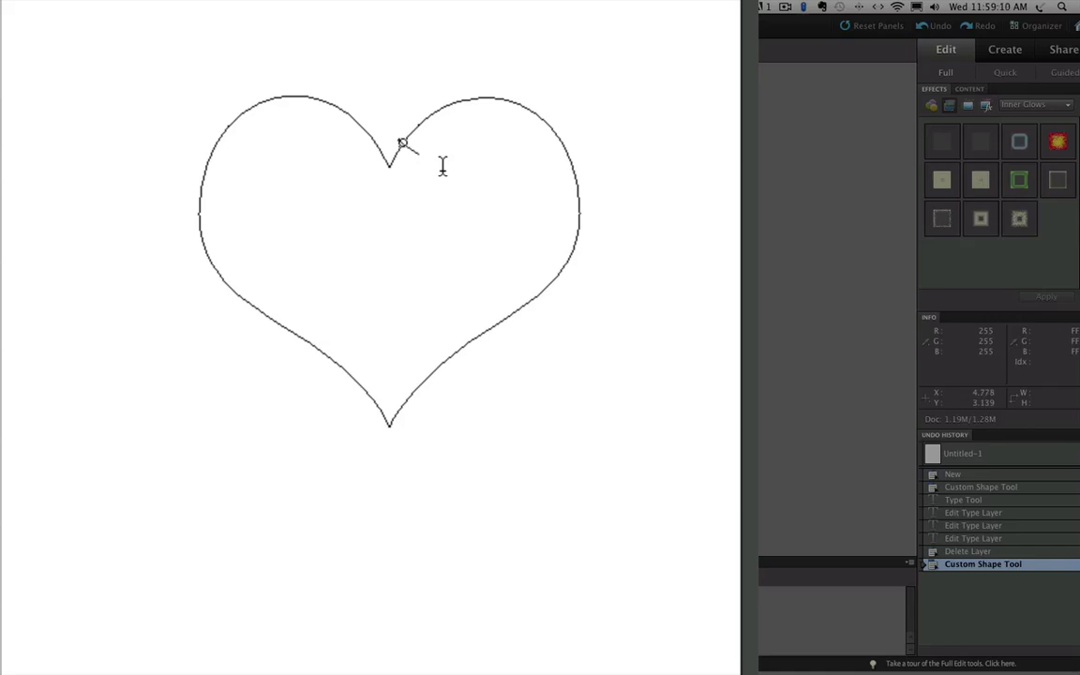
{"action": "key", "text": "super+v"}
{"action": "key", "text": "super+v"}
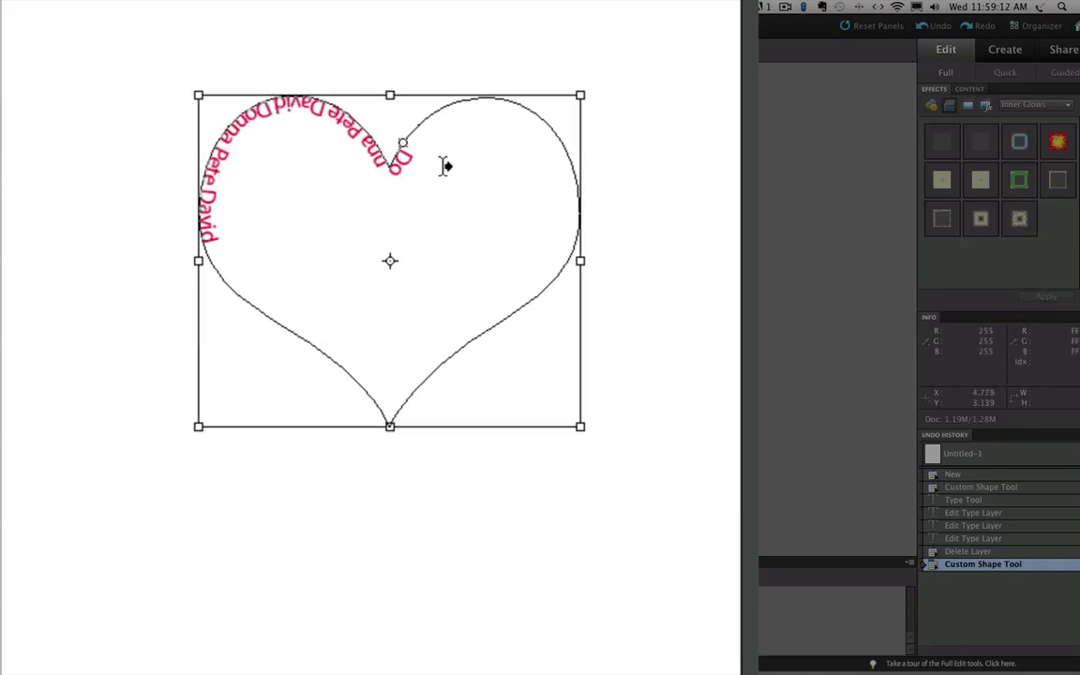
{"action": "key", "text": "super+v"}
{"action": "key", "text": "super+v"}
{"action": "key", "text": "super+v"}
{"action": "key", "text": "super+v"}
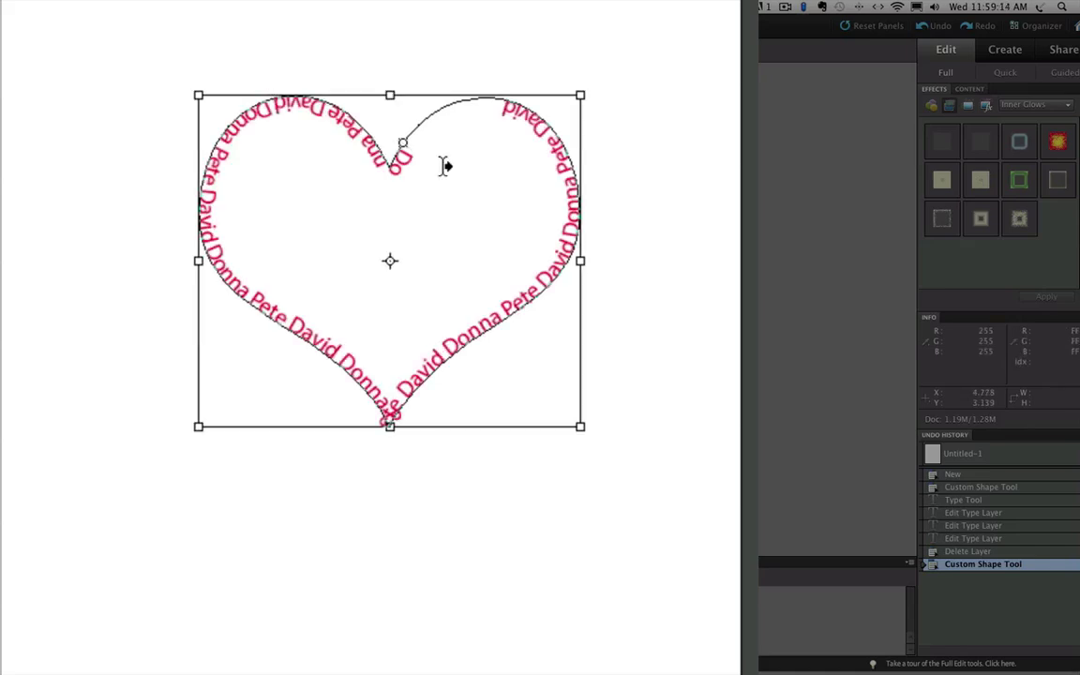
{"action": "key", "text": "super+v"}
{"action": "key", "text": "super+Return"}
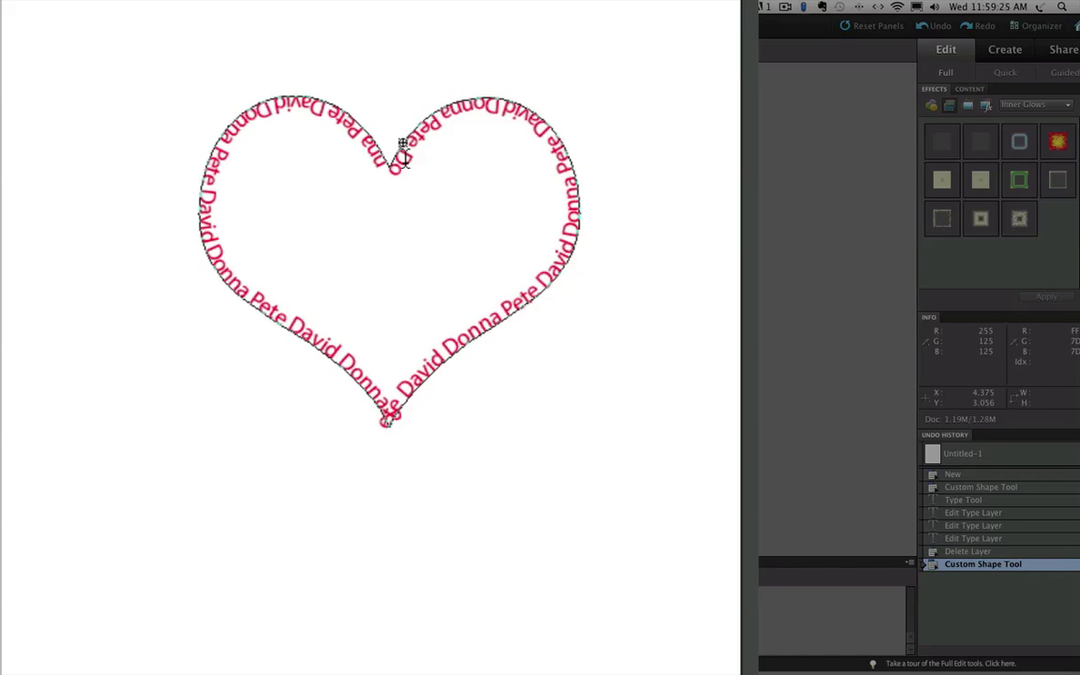
{"action": "left_click", "coordinate": [435, 103]}
{"action": "left_click", "coordinate": [322, 110]}
{"action": "key", "text": "ctrl+t"}
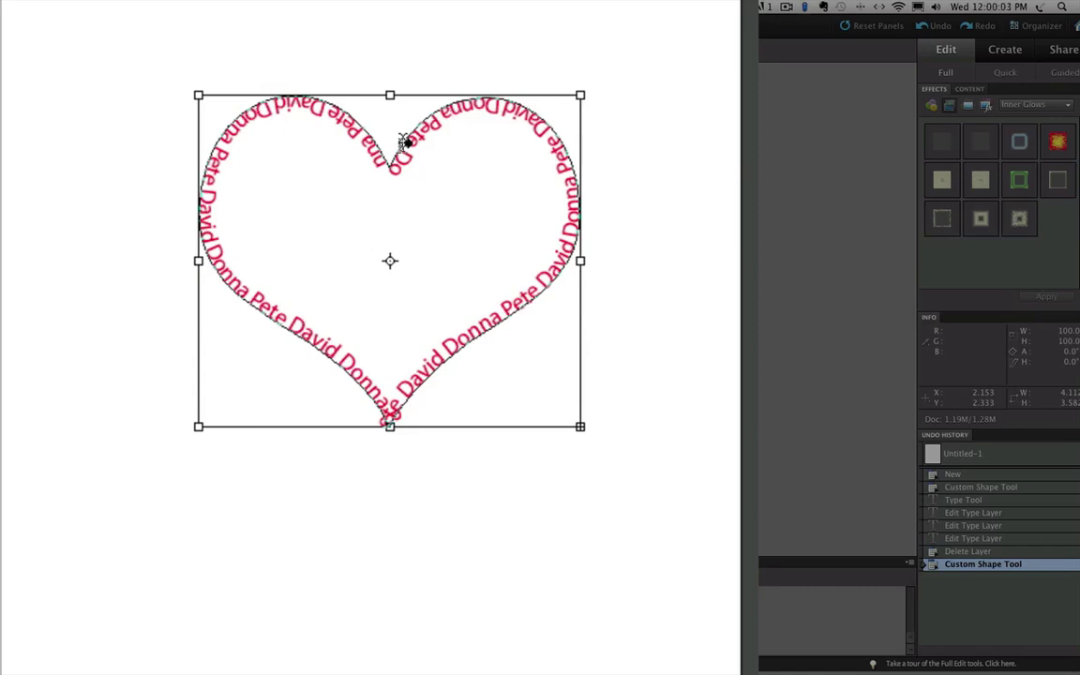
Drag the text start marker across the path, flipping the names outside the heart
{"action": "key", "text": "Return"}
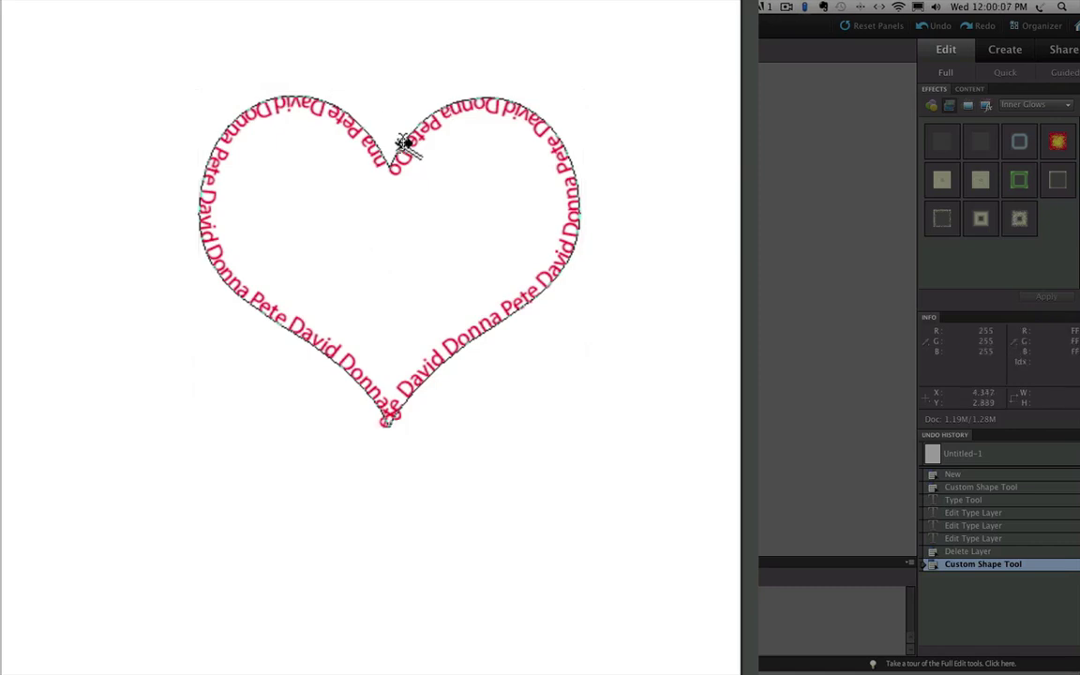
{"action": "left_click_drag", "start_coordinate": [405, 142], "coordinate": [447, 111]}
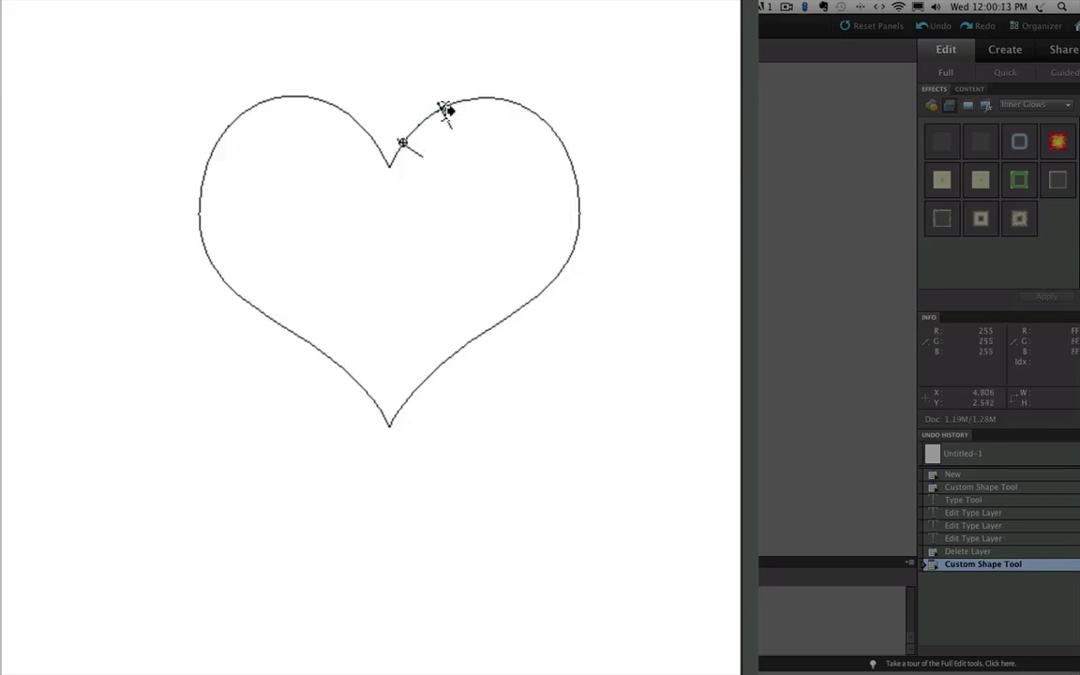
{"action": "left_click_drag", "start_coordinate": [446, 110], "coordinate": [523, 112]}
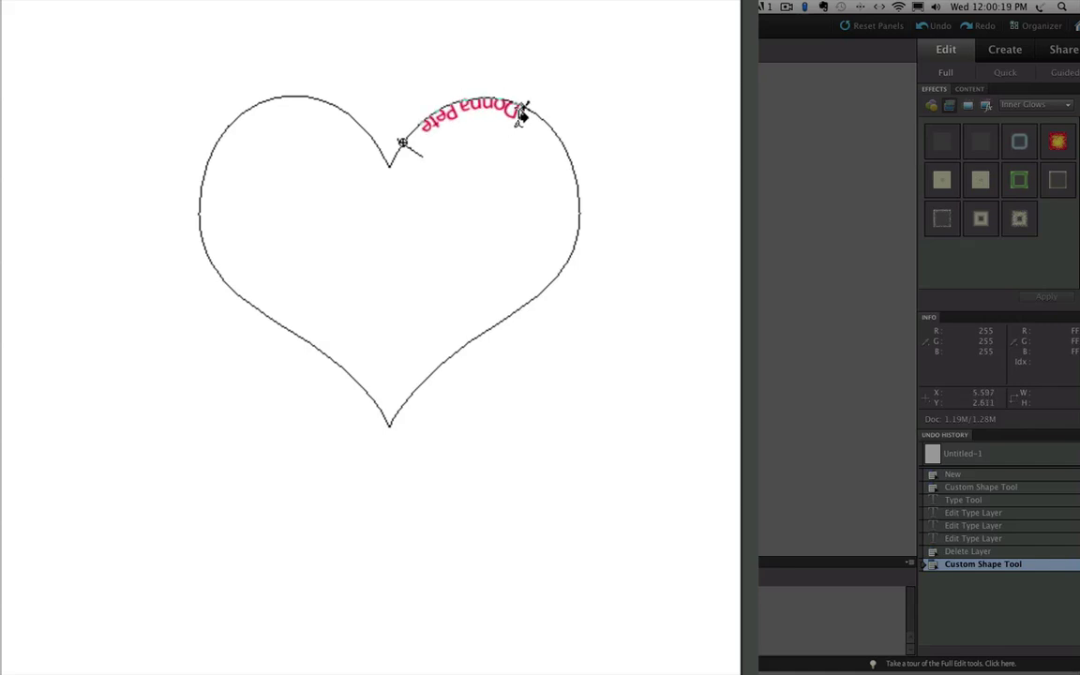
{"action": "mouse_move", "coordinate": [523, 113]}
{"action": "left_mouse_down"}
{"action": "mouse_move", "coordinate": [542, 193]}
{"action": "mouse_move", "coordinate": [530, 283]}
{"action": "mouse_move", "coordinate": [397, 424]}
{"action": "mouse_move", "coordinate": [350, 376]}
{"action": "mouse_move", "coordinate": [268, 322]}
{"action": "mouse_move", "coordinate": [214, 259]}
{"action": "mouse_move", "coordinate": [198, 197]}
{"action": "mouse_move", "coordinate": [227, 114]}
{"action": "mouse_move", "coordinate": [275, 101]}
{"action": "mouse_move", "coordinate": [328, 108]}
{"action": "mouse_move", "coordinate": [382, 163]}
{"action": "left_mouse_up"}
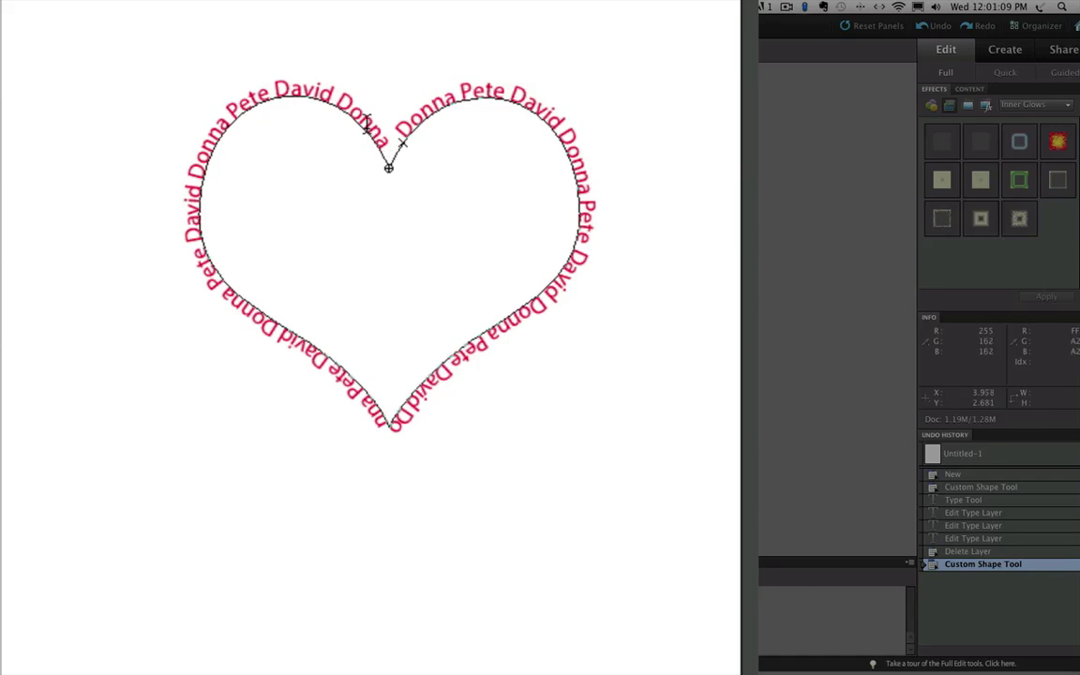
Retype the words beside the notch as 'Pete' and 'David', then delete the duplicate 'David'
{"action": "double_click", "coordinate": [368, 122]}
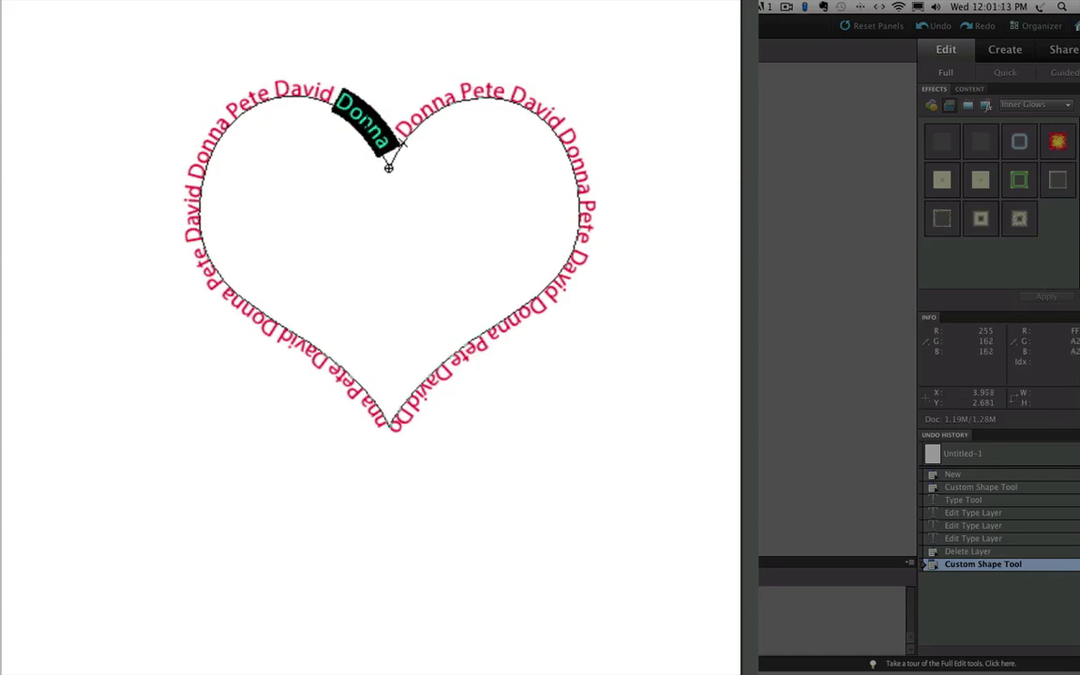
{"action": "type", "text": "Pete"}
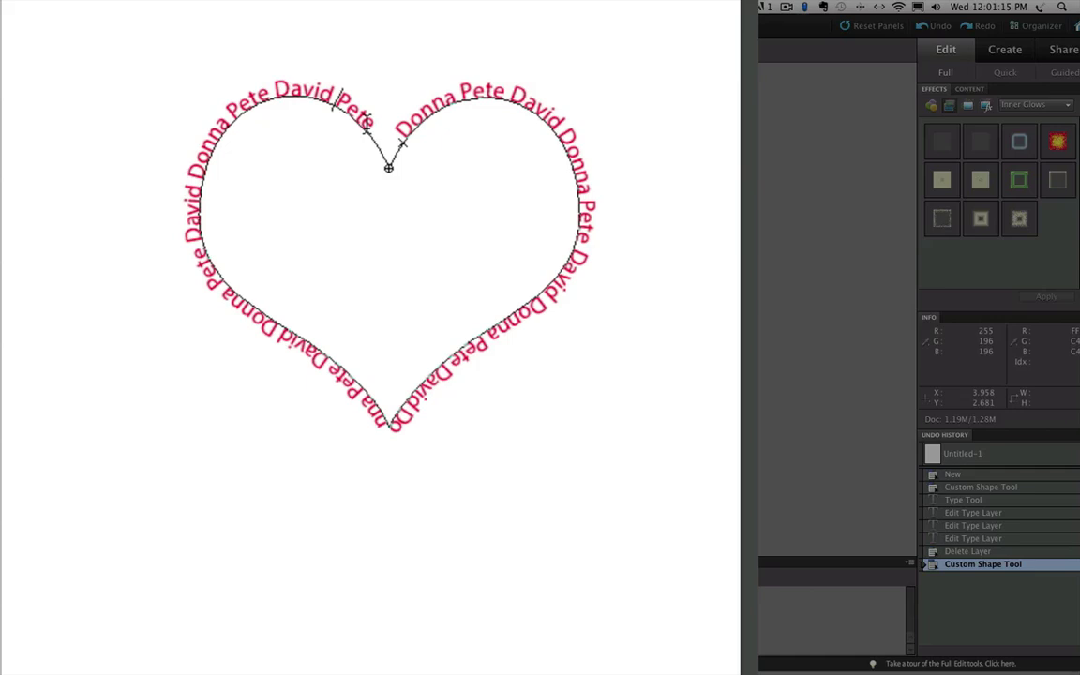
{"action": "double_click", "coordinate": [366, 124]}
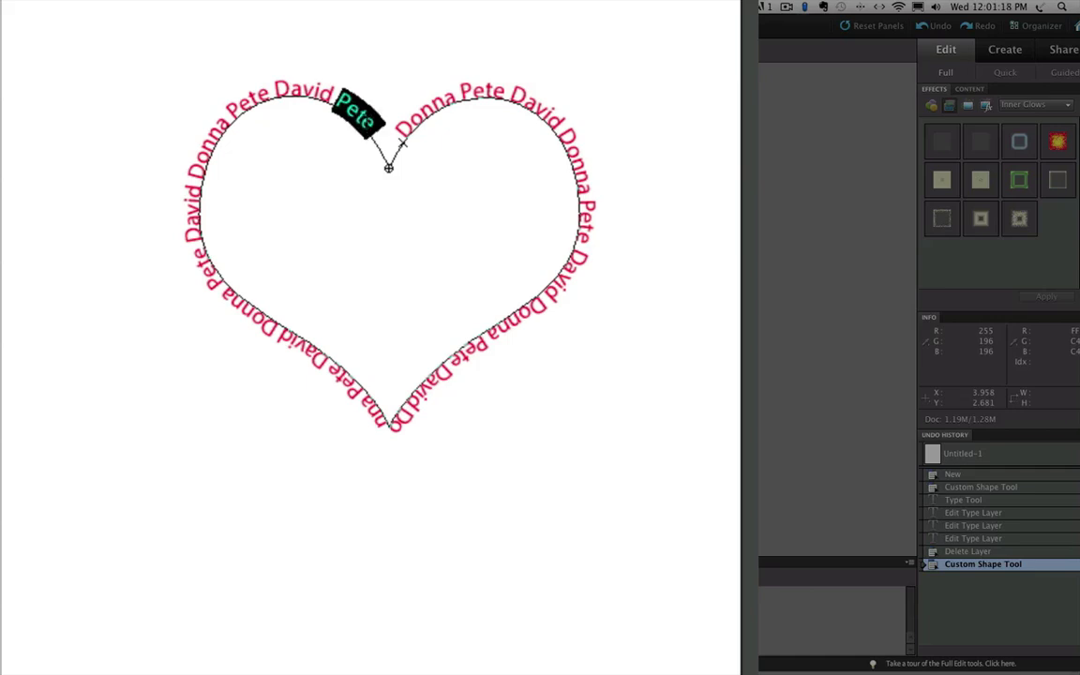
{"action": "type", "text": "David"}
{"action": "double_click", "coordinate": [363, 117]}
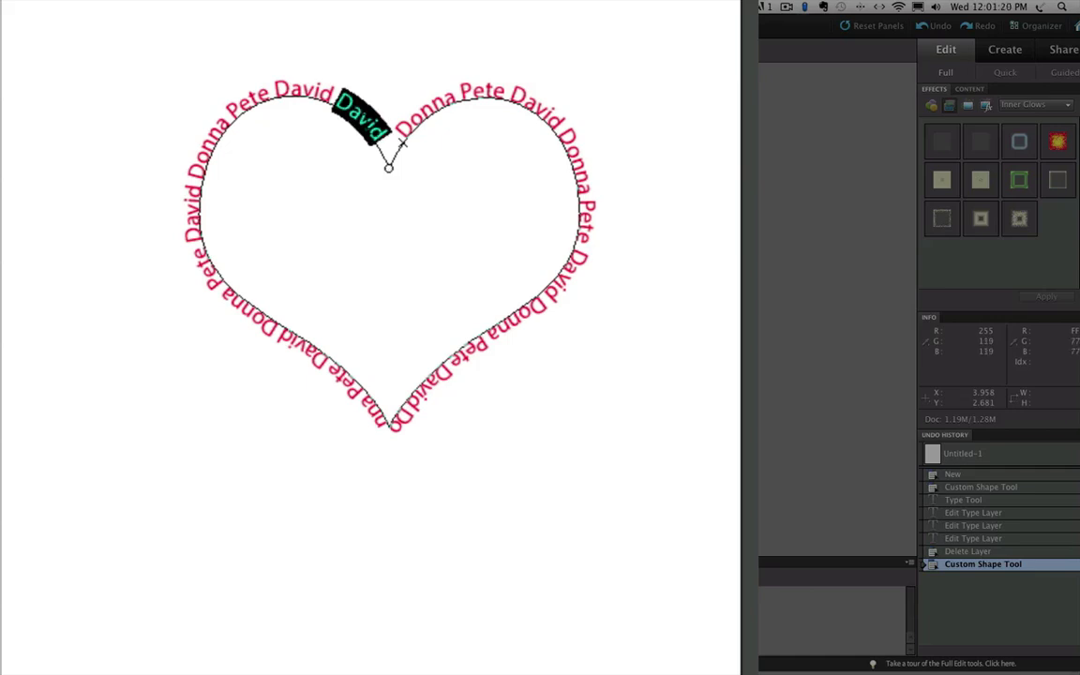
{"action": "key", "text": "BackSpace"}
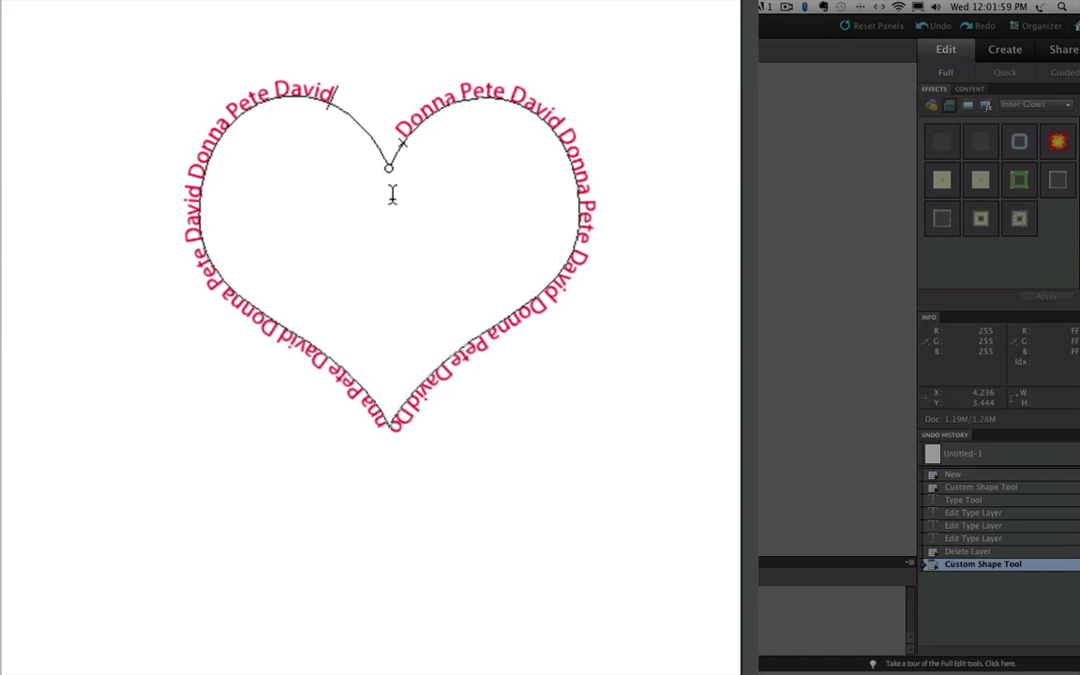
Slide the text start along the heart outline until it begins right at the notch
{"action": "key", "text": "v"}
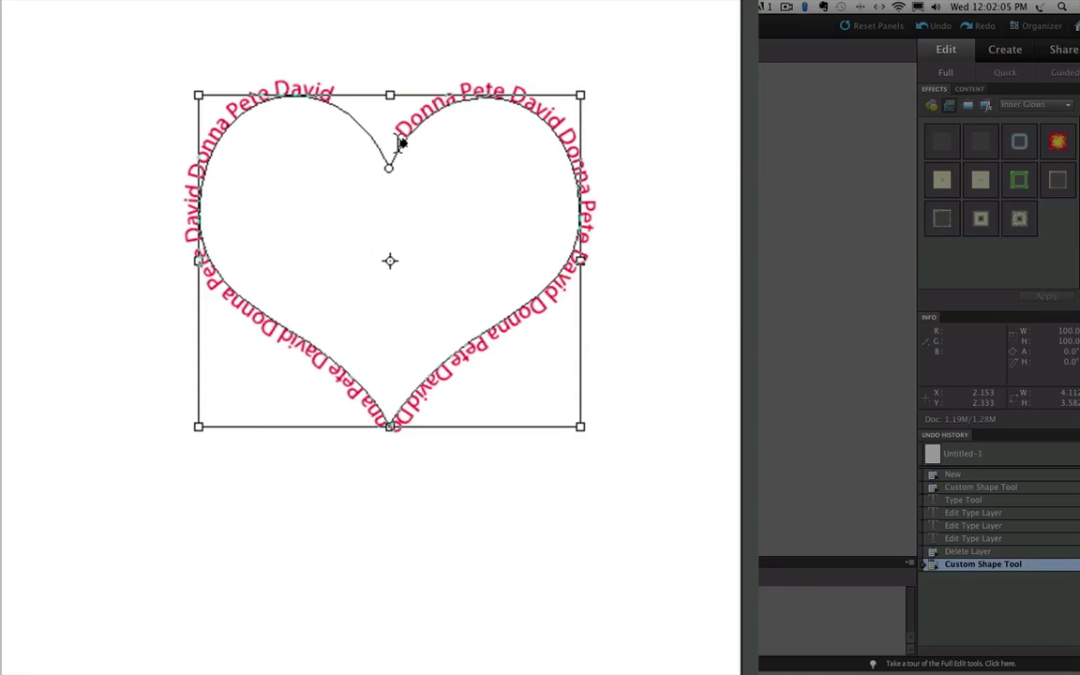
{"action": "key", "text": "t"}
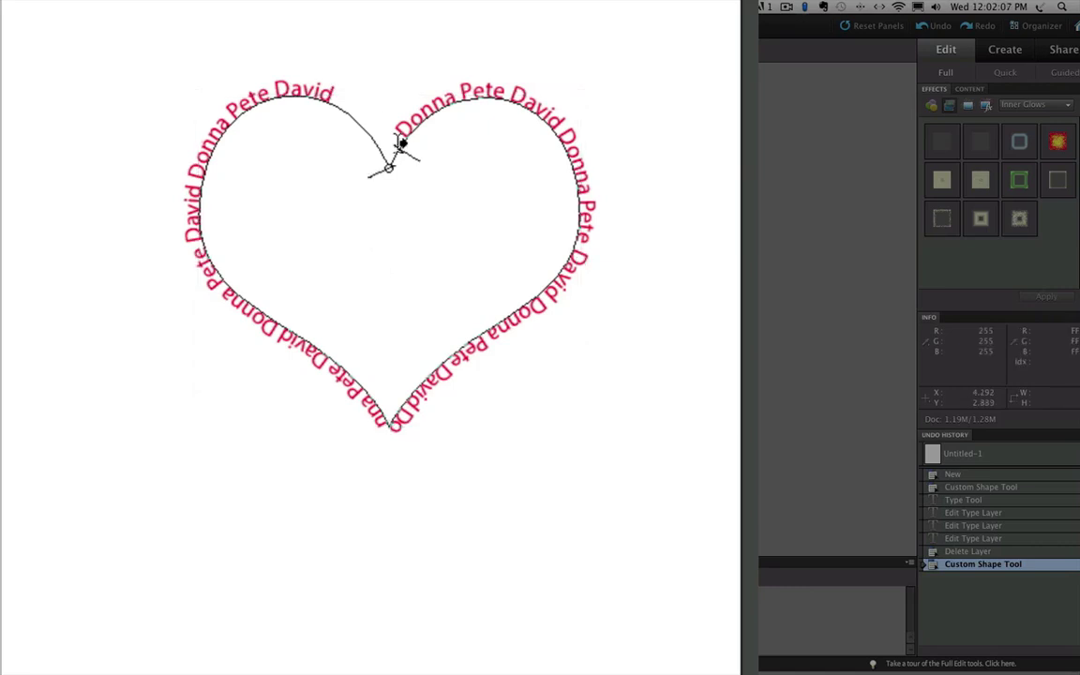
{"action": "left_click_drag", "start_coordinate": [400, 141], "coordinate": [359, 130]}
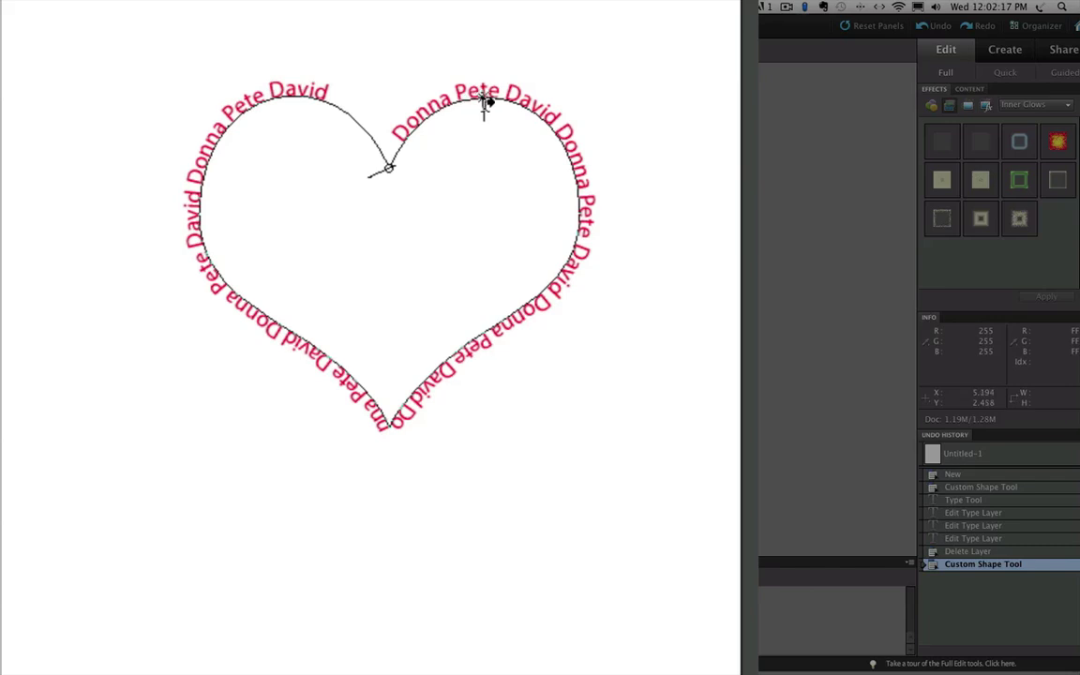
{"action": "left_click_drag", "start_coordinate": [484, 103], "coordinate": [520, 103]}
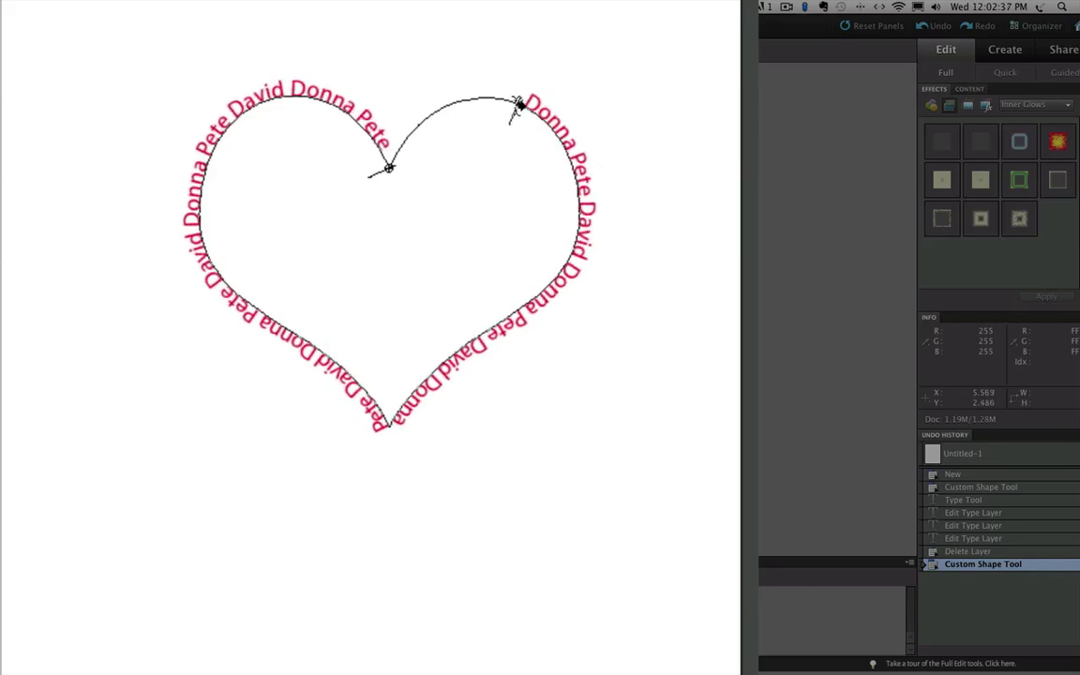
{"action": "left_click_drag", "start_coordinate": [518, 105], "coordinate": [409, 106]}
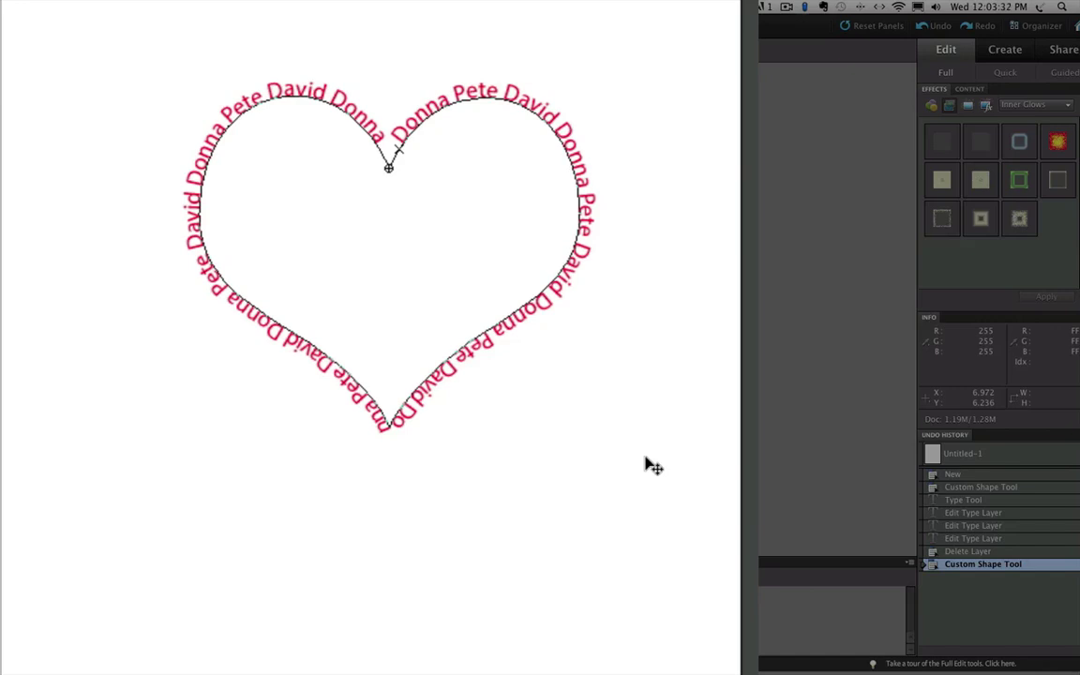
Select all the heart's path text and enlarge it to 60 pt, then deselect
{"action": "left_click", "coordinate": [421, 114]}
{"action": "key", "text": "super+a"}
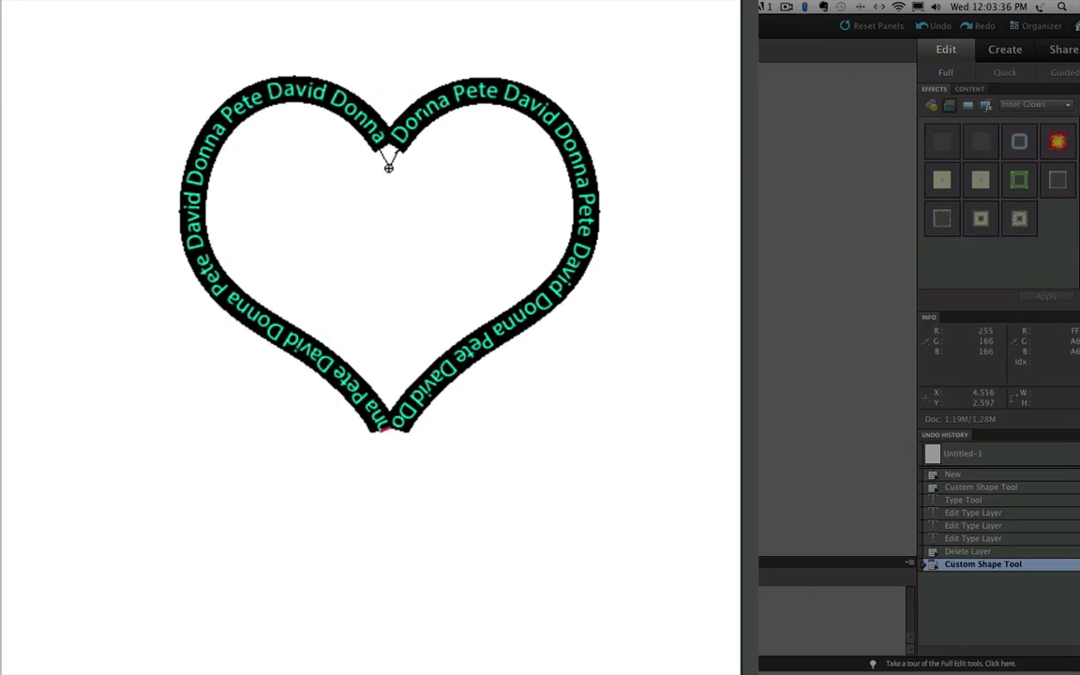
{"action": "left_click", "coordinate": [169, 51]}
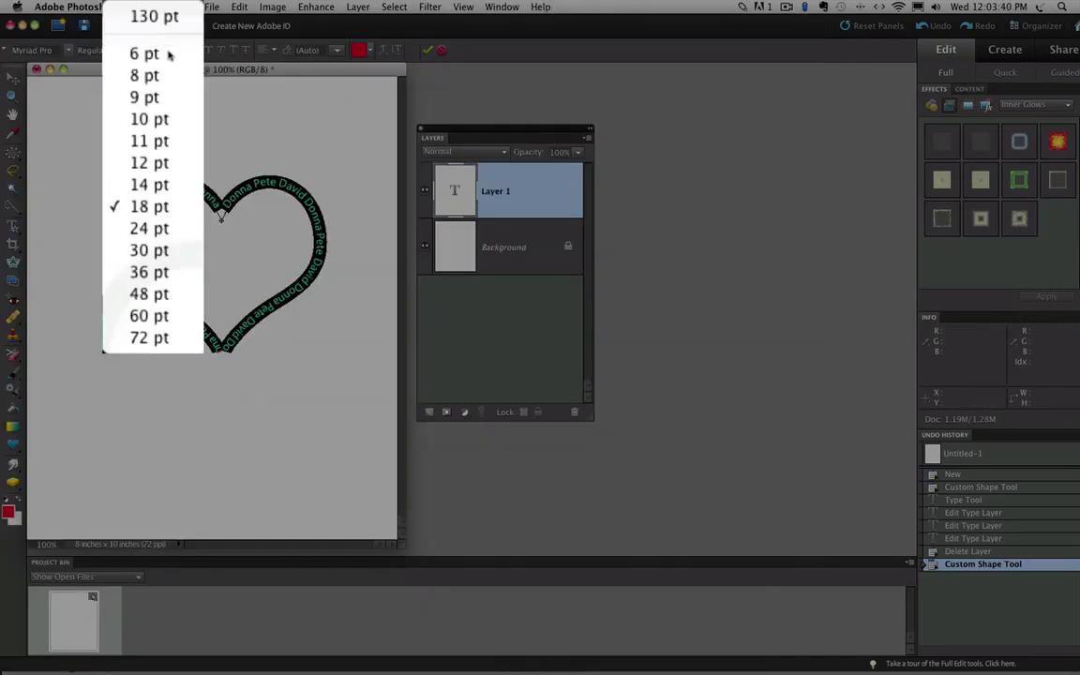
{"action": "left_click", "coordinate": [152, 319]}
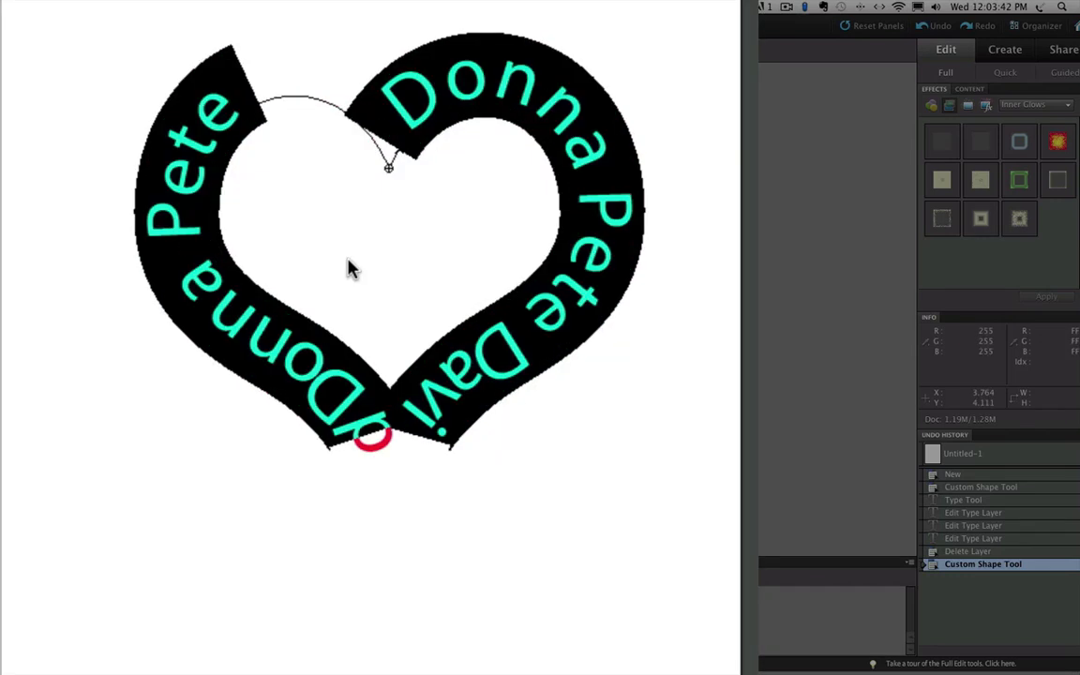
{"action": "left_click", "coordinate": [348, 270]}
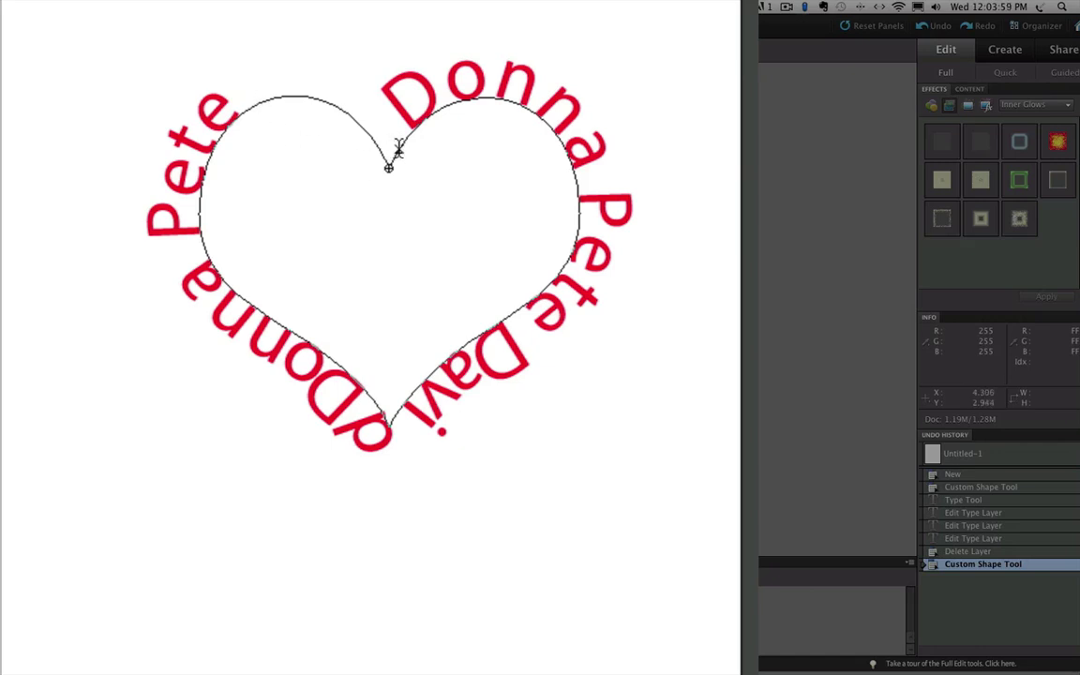
Drag the 60 pt text's start point clockwise onto the heart's top-right arc
{"action": "key", "text": "ctrl+t"}
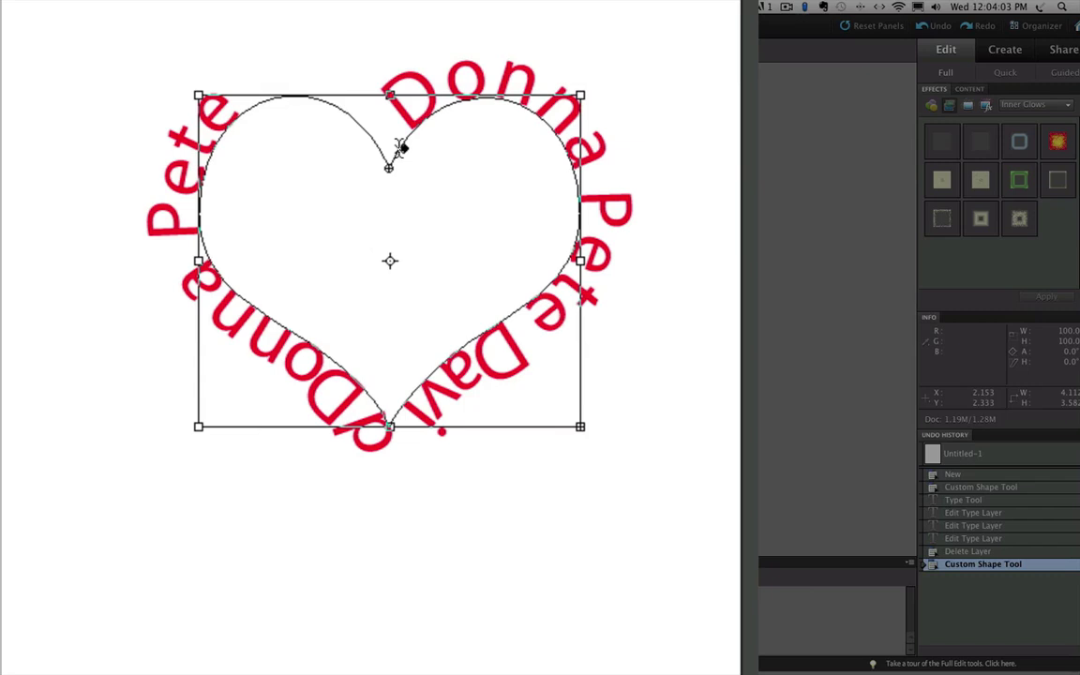
{"action": "key", "text": "Return"}
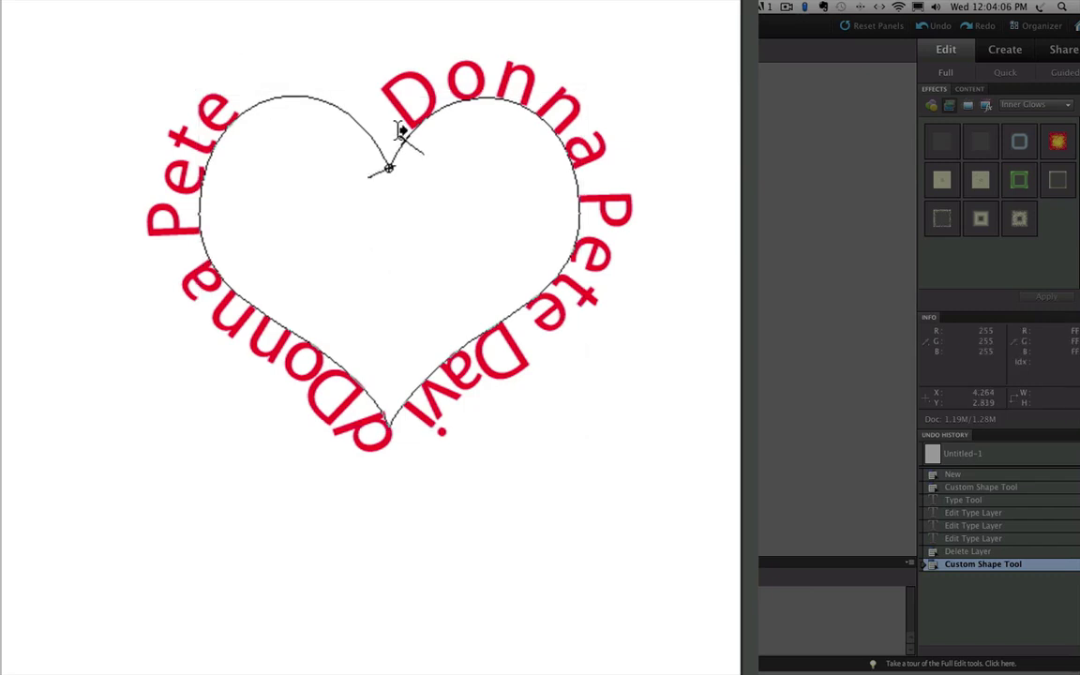
{"action": "left_click_drag", "start_coordinate": [402, 131], "coordinate": [454, 105]}
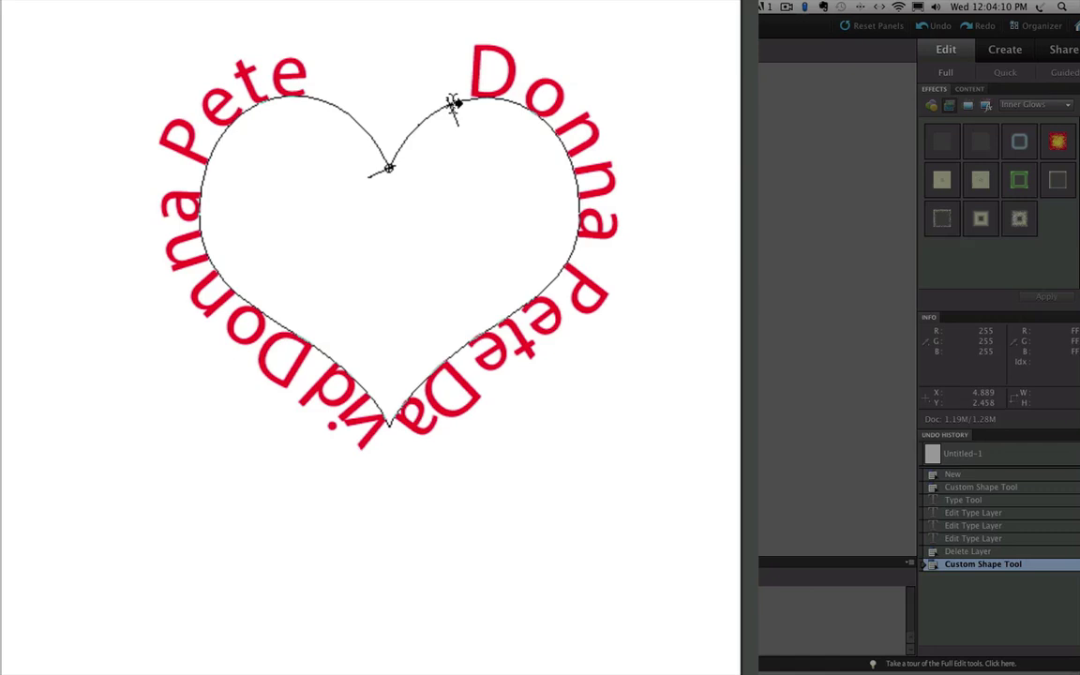
{"action": "left_click_drag", "start_coordinate": [453, 105], "coordinate": [459, 102]}
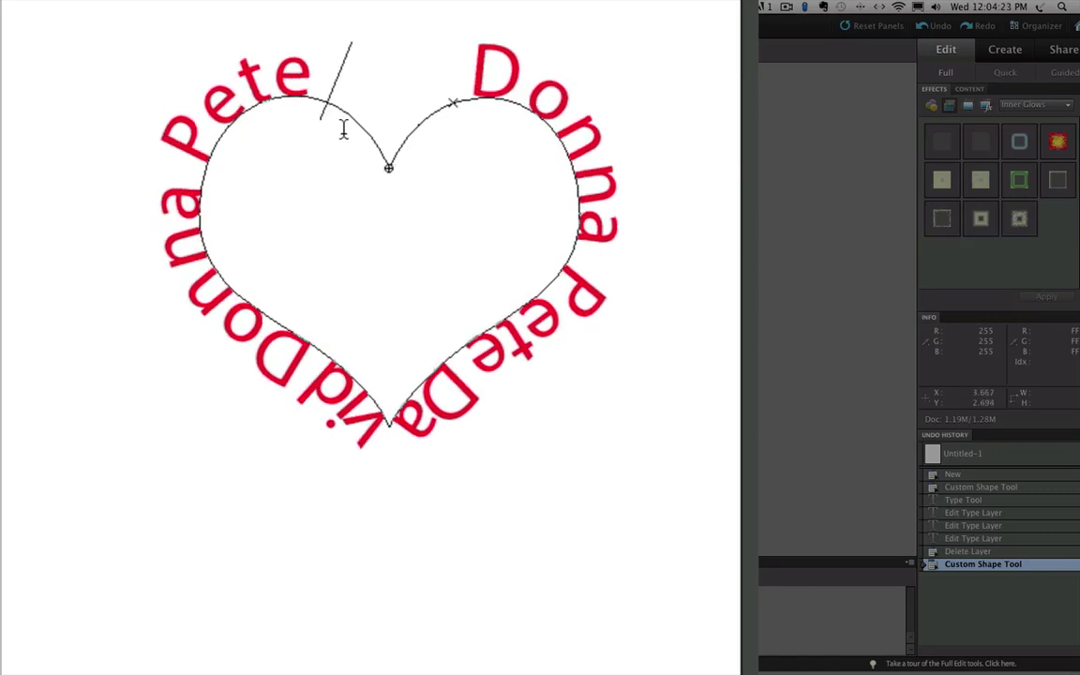
{"action": "key", "text": "v"}
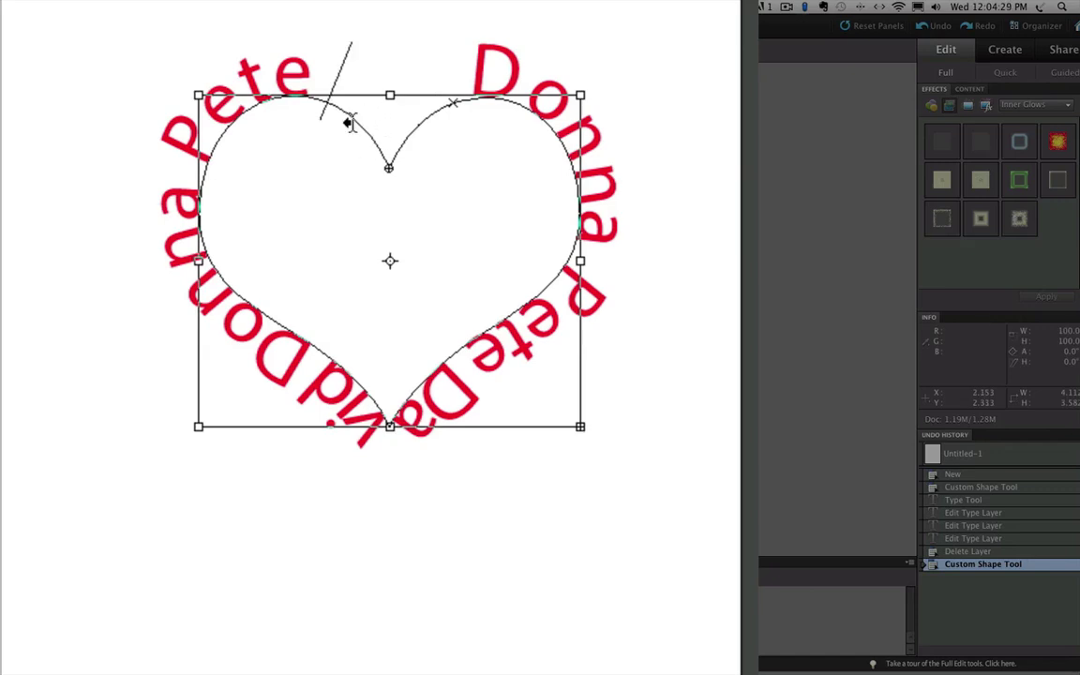
{"action": "key", "text": "t"}
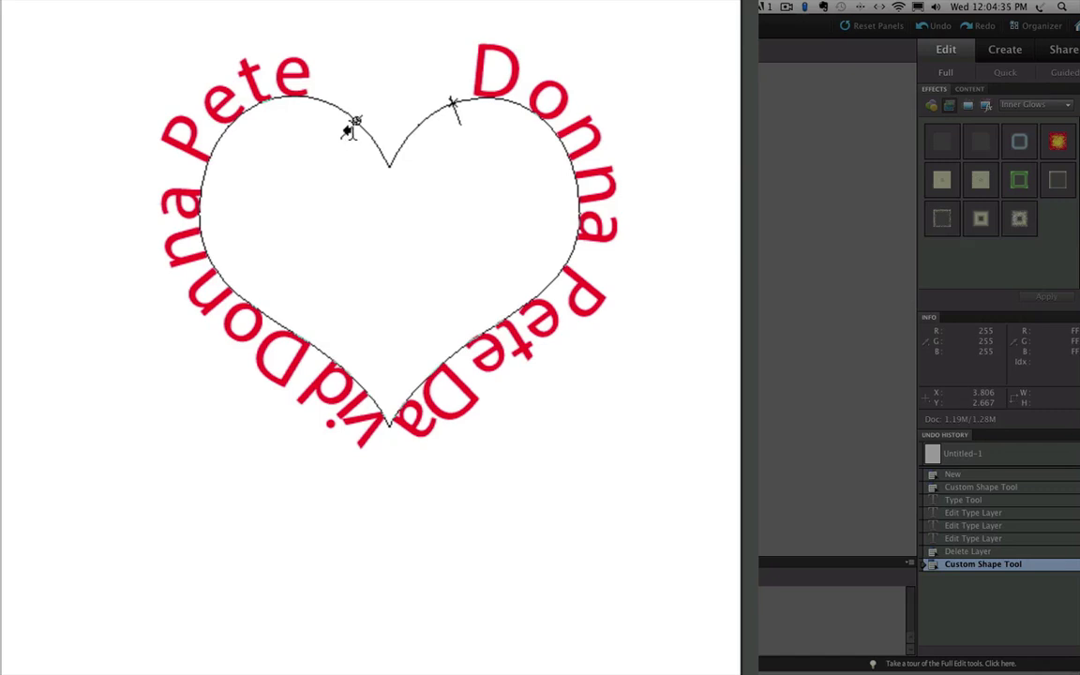
{"action": "left_click_drag", "start_coordinate": [354, 126], "coordinate": [350, 176]}
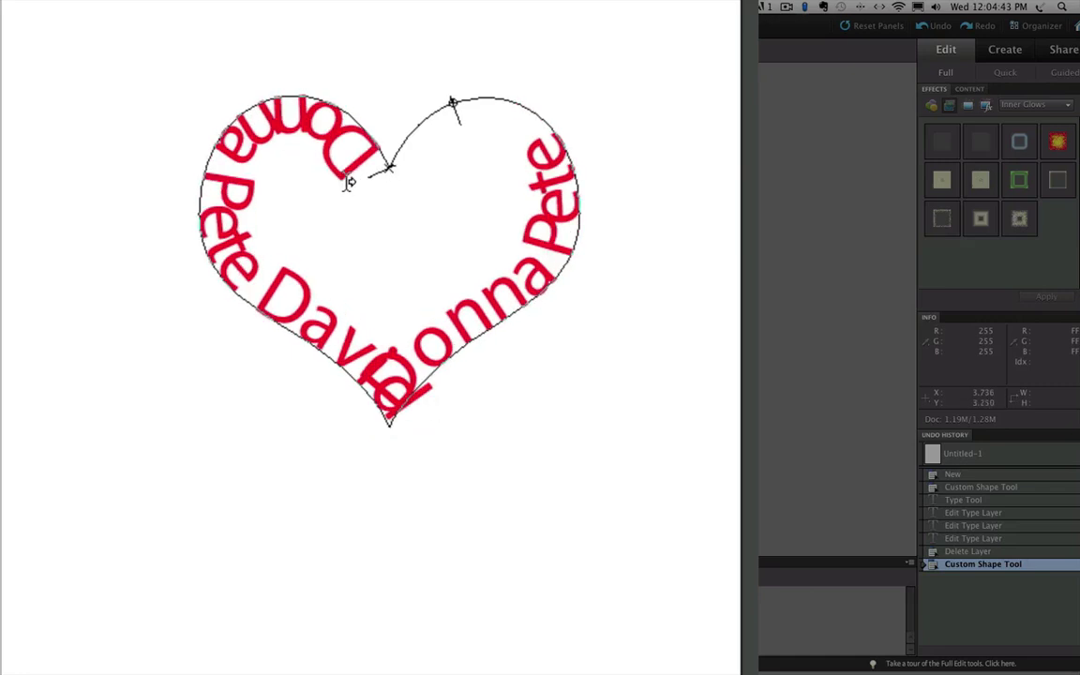
{"action": "key", "text": "super+t"}
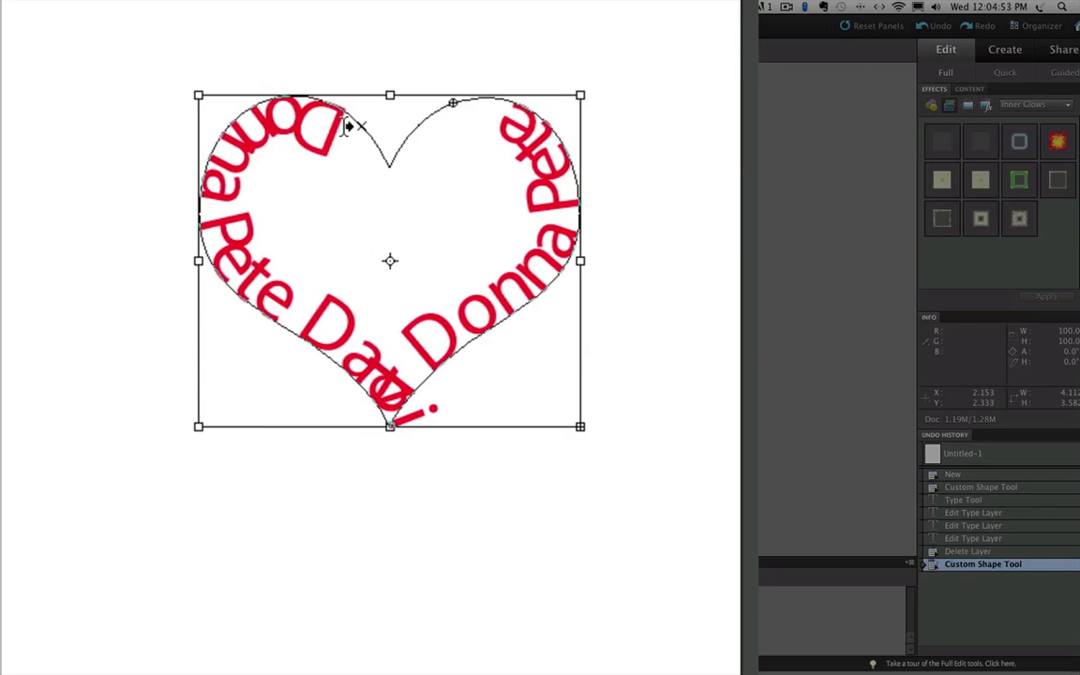
{"action": "key", "text": "Return"}
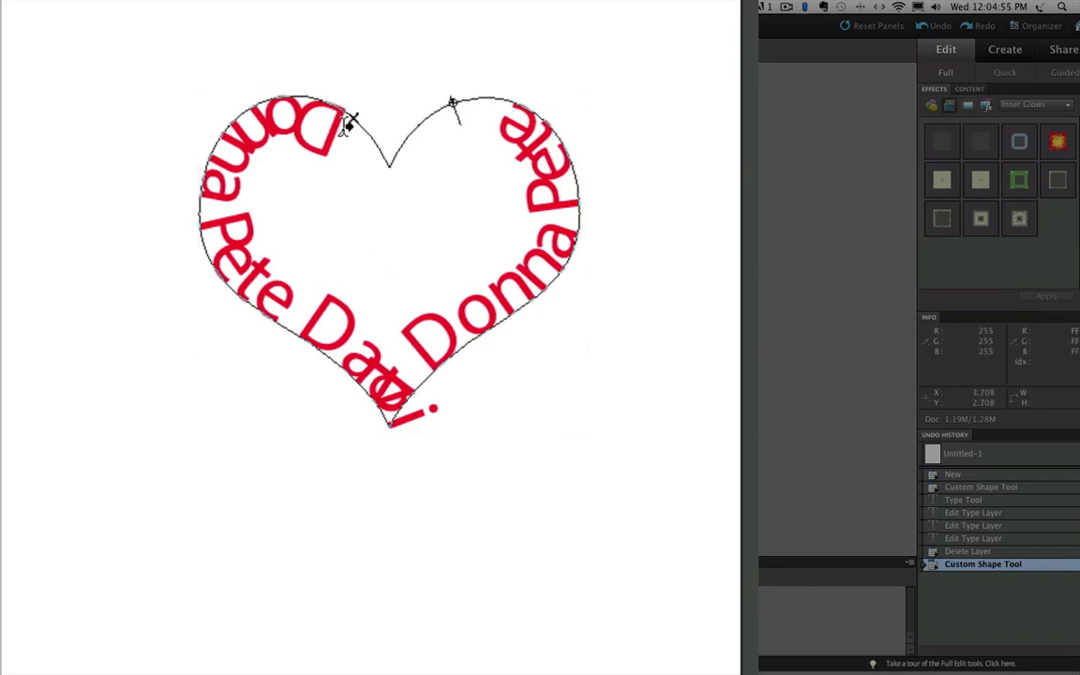
{"action": "left_click_drag", "start_coordinate": [349, 122], "coordinate": [352, 62]}
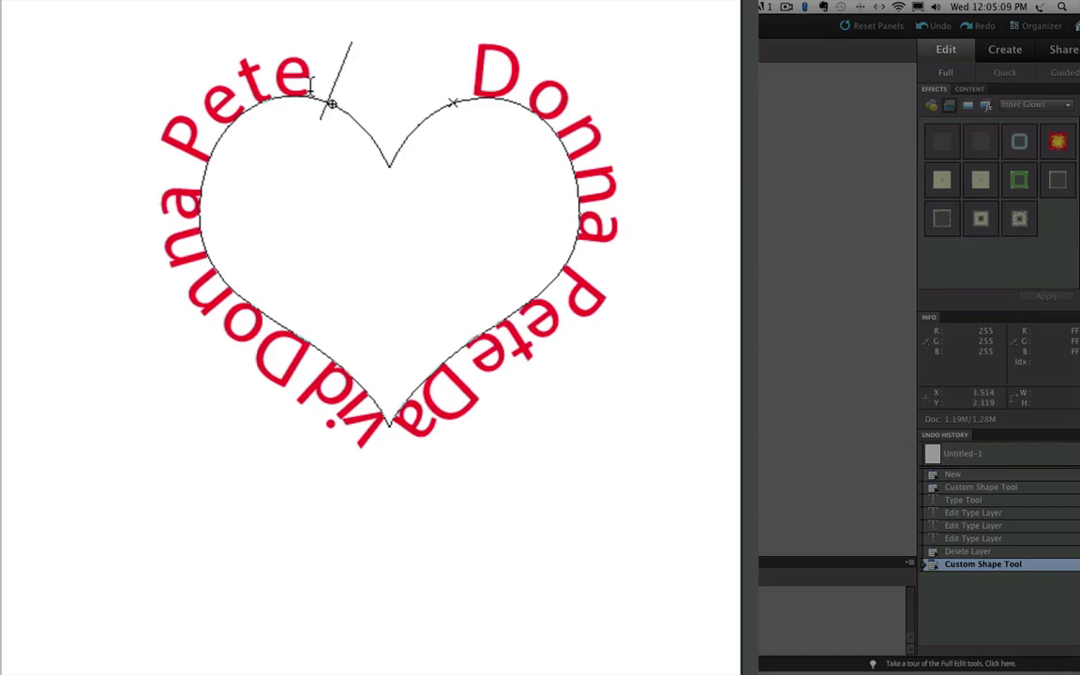
Make all of the 'Donna Pete David' path text 72 pt, underline it, and commit
{"action": "key", "text": "super+a"}
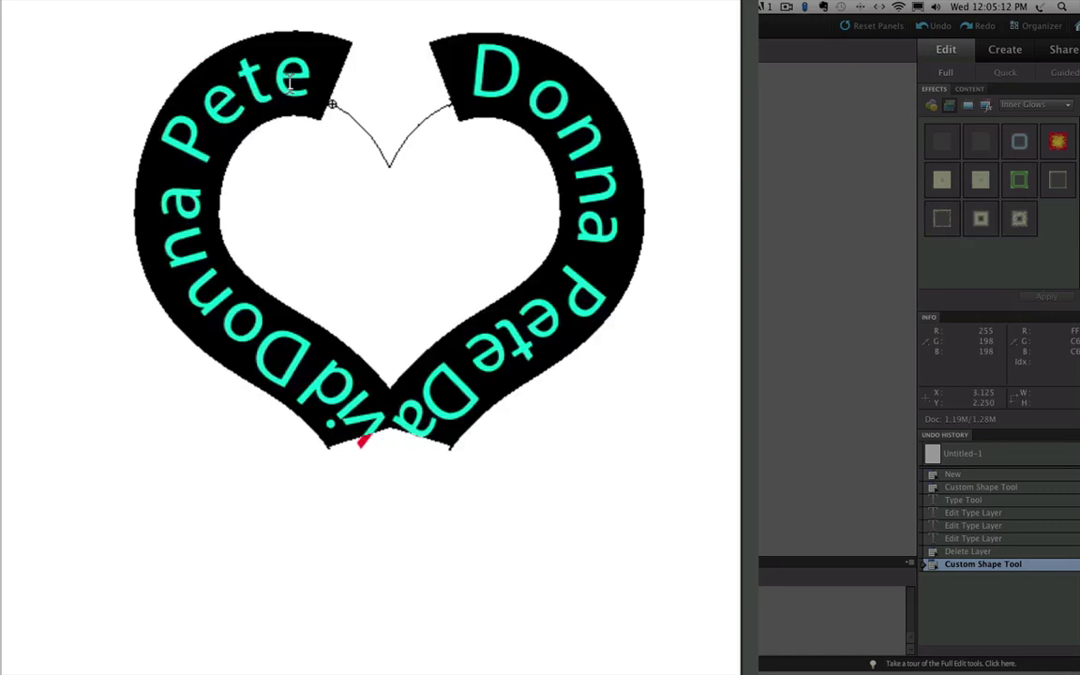
{"action": "left_click", "coordinate": [174, 49]}
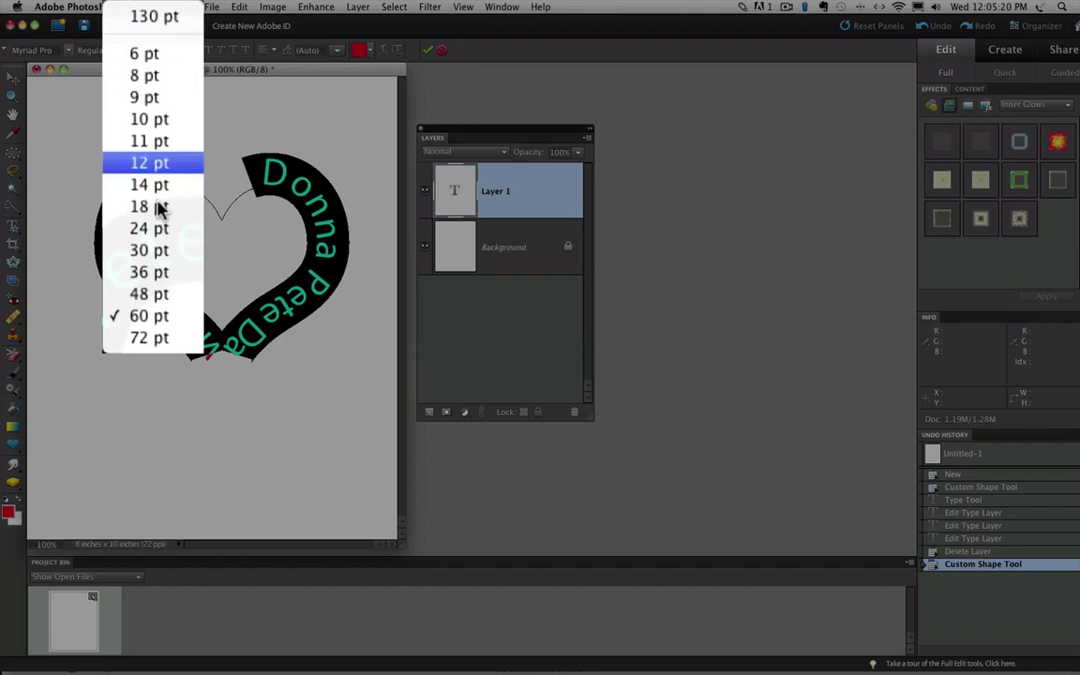
{"action": "left_click", "coordinate": [163, 336]}
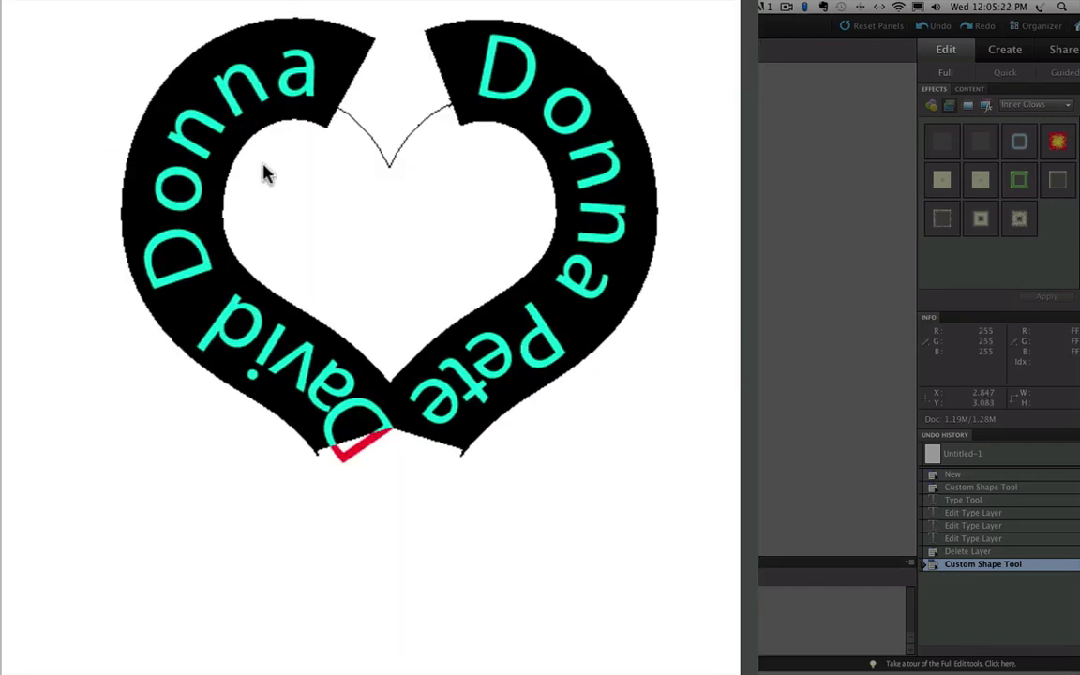
{"action": "left_click", "coordinate": [352, 173]}
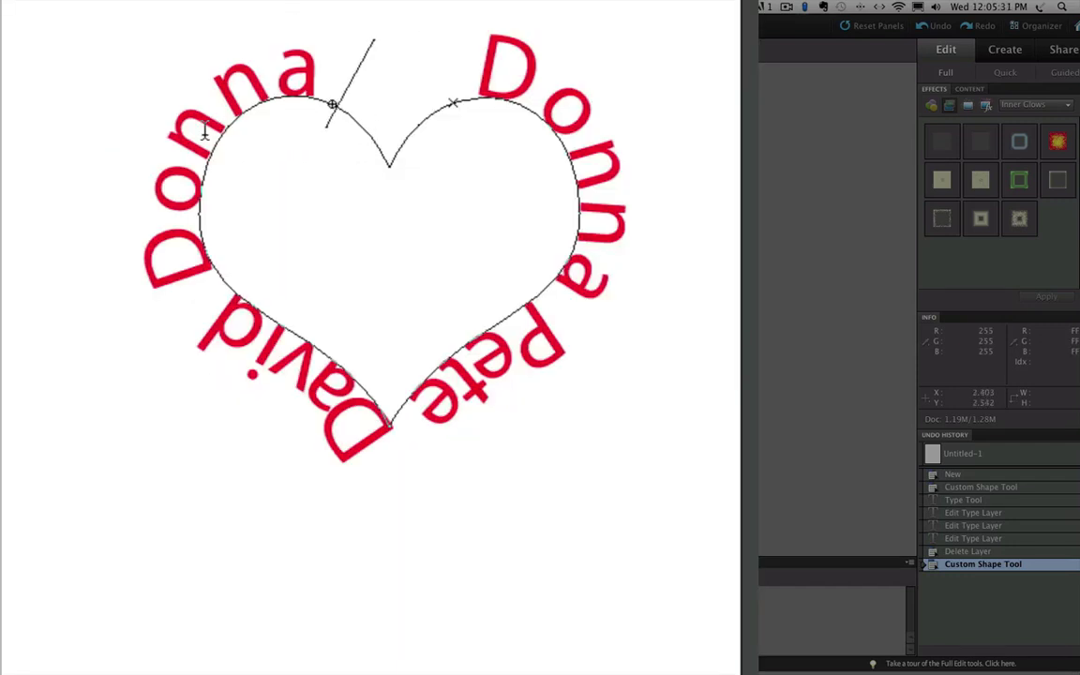
{"action": "key", "text": "super+a"}
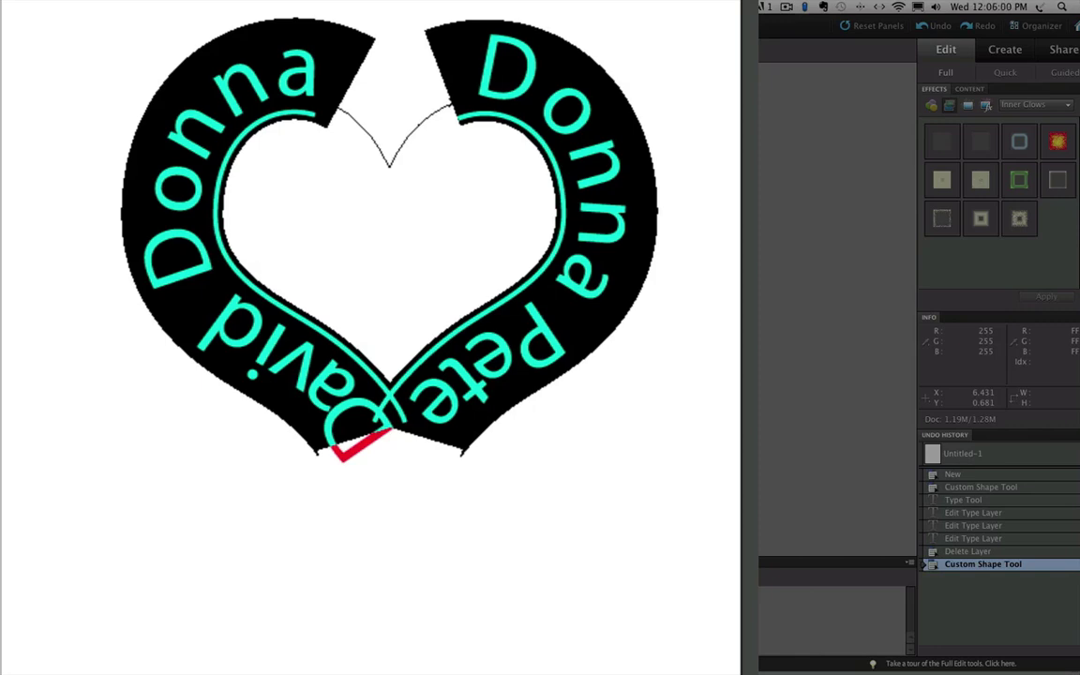
{"action": "key", "text": "super+Return"}
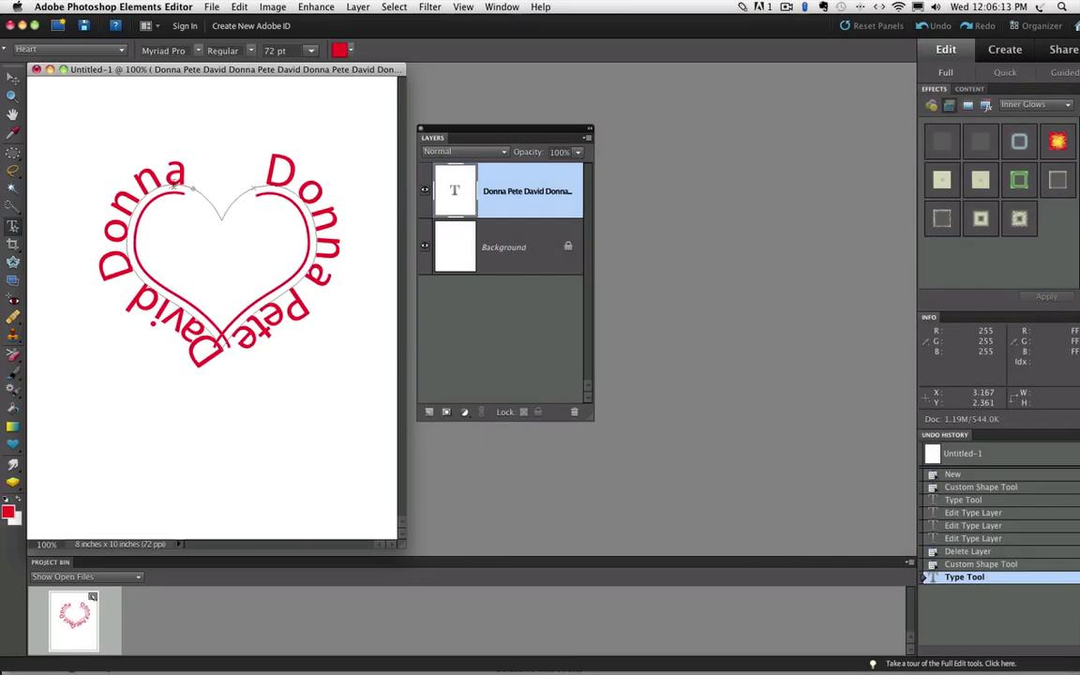
Resize all of the heart path text to 82 pt and commit the edit
{"action": "triple_click", "coordinate": [165, 160]}
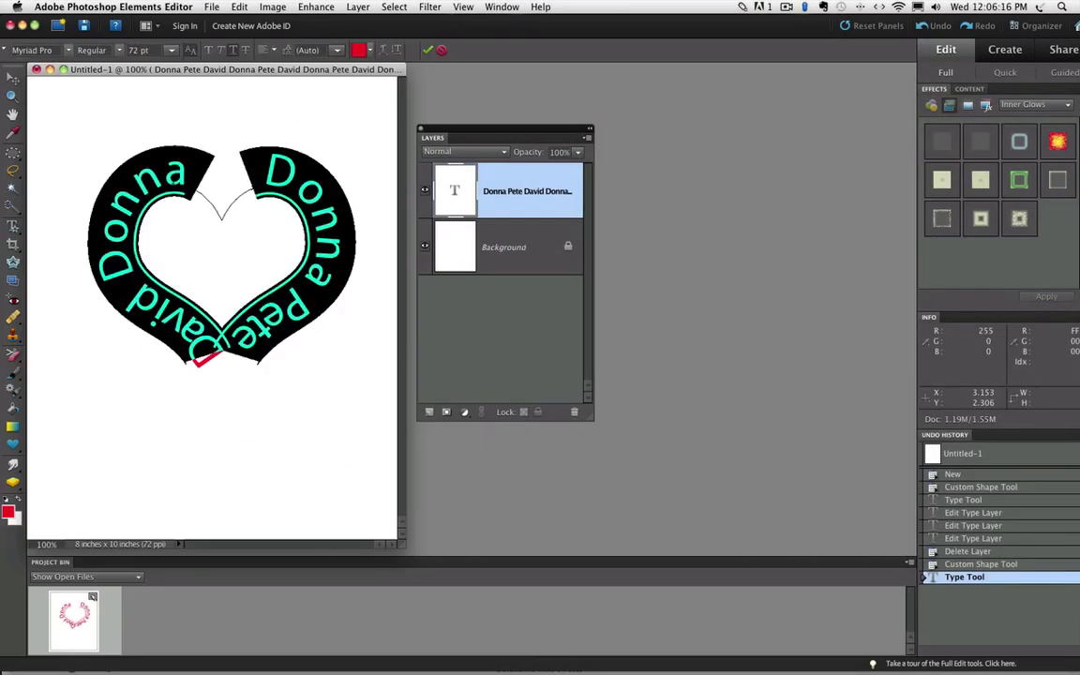
{"action": "left_click", "coordinate": [140, 50]}
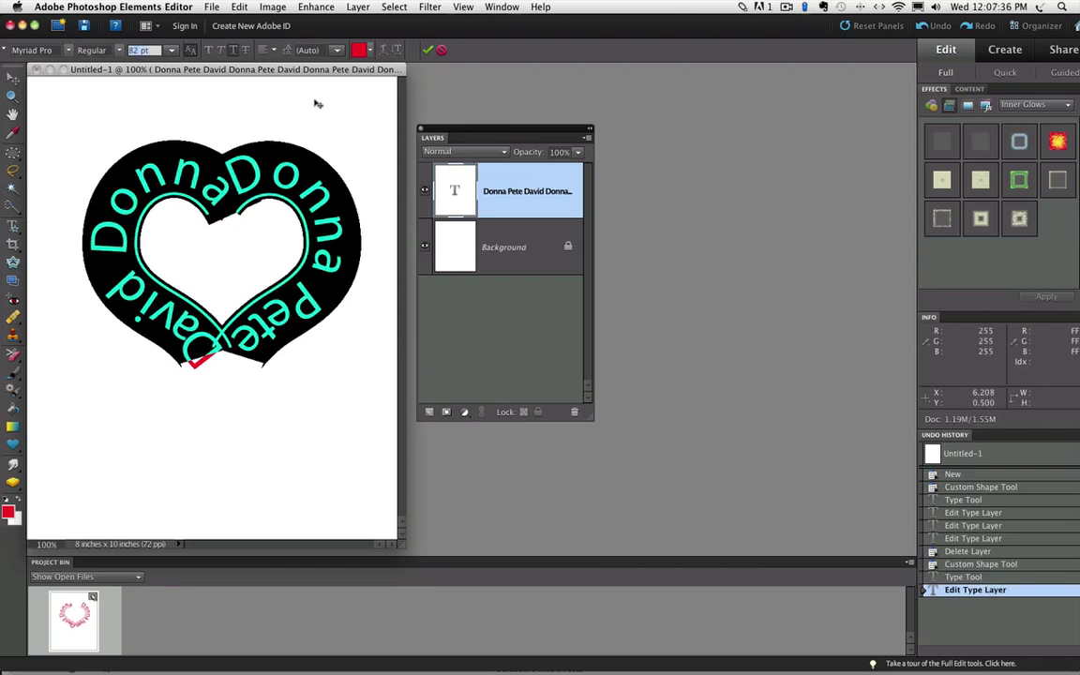
{"action": "left_click", "coordinate": [315, 99]}
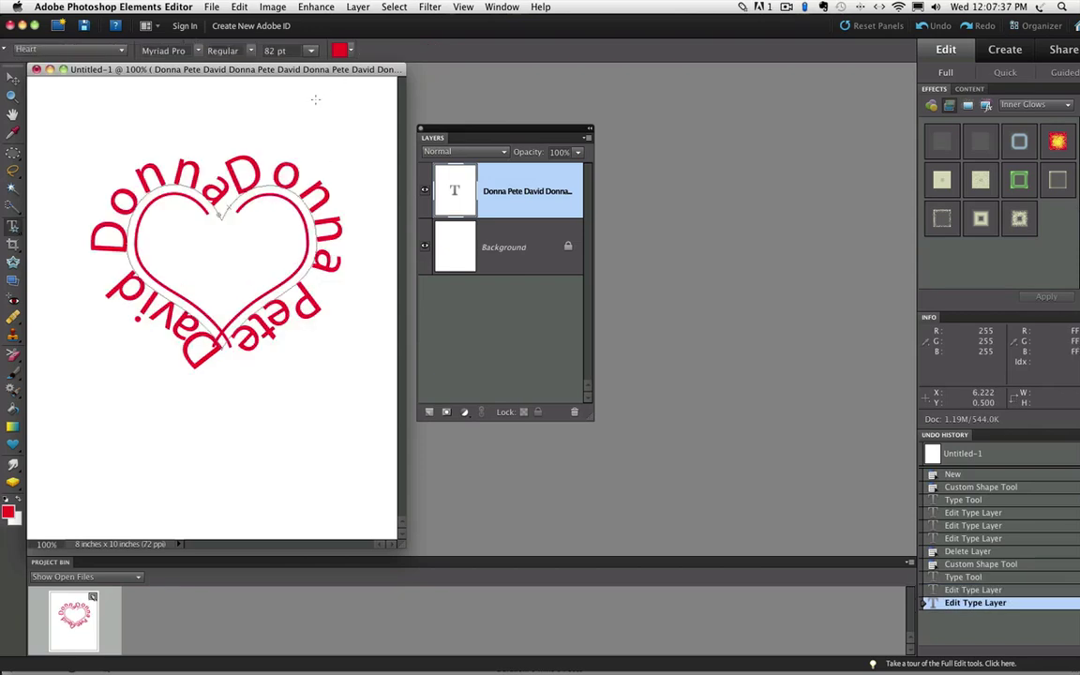